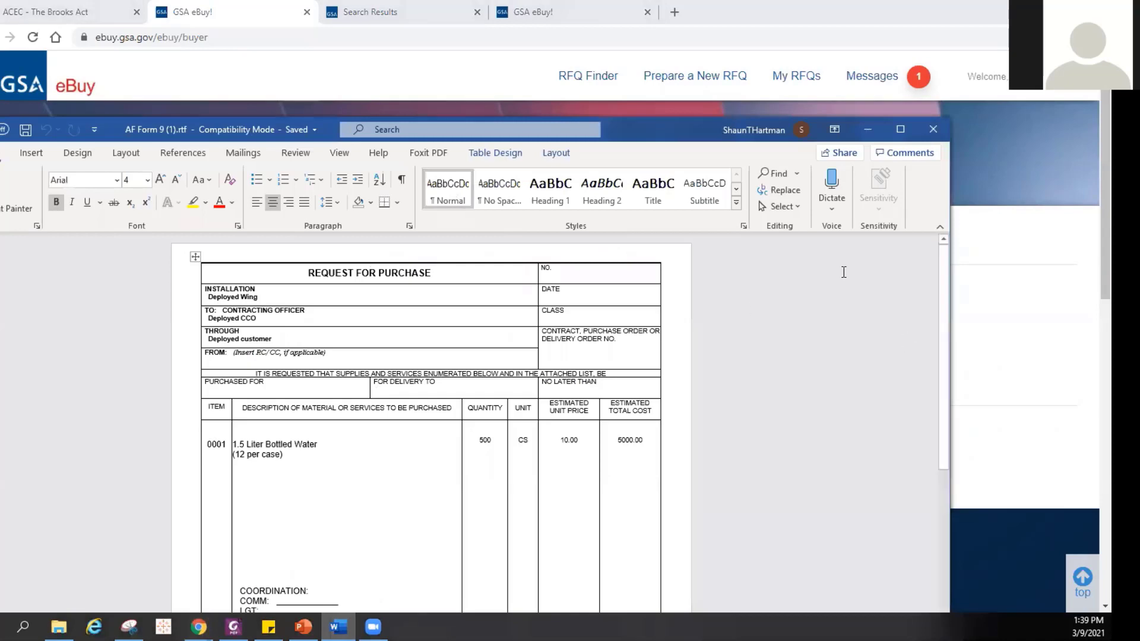
- Maximize the AF Form 9 document and examine the Request for Purchase's bottled water line item, coordination block and approval fields
left_click_drag(649, 130, 771, 45)
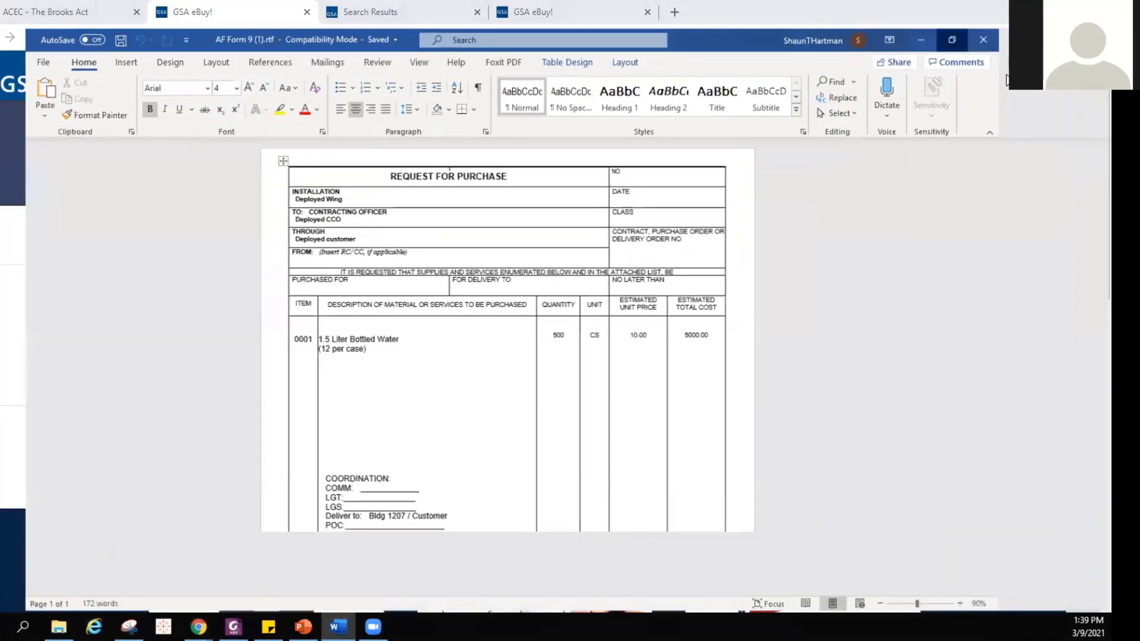
double_click(771, 44)
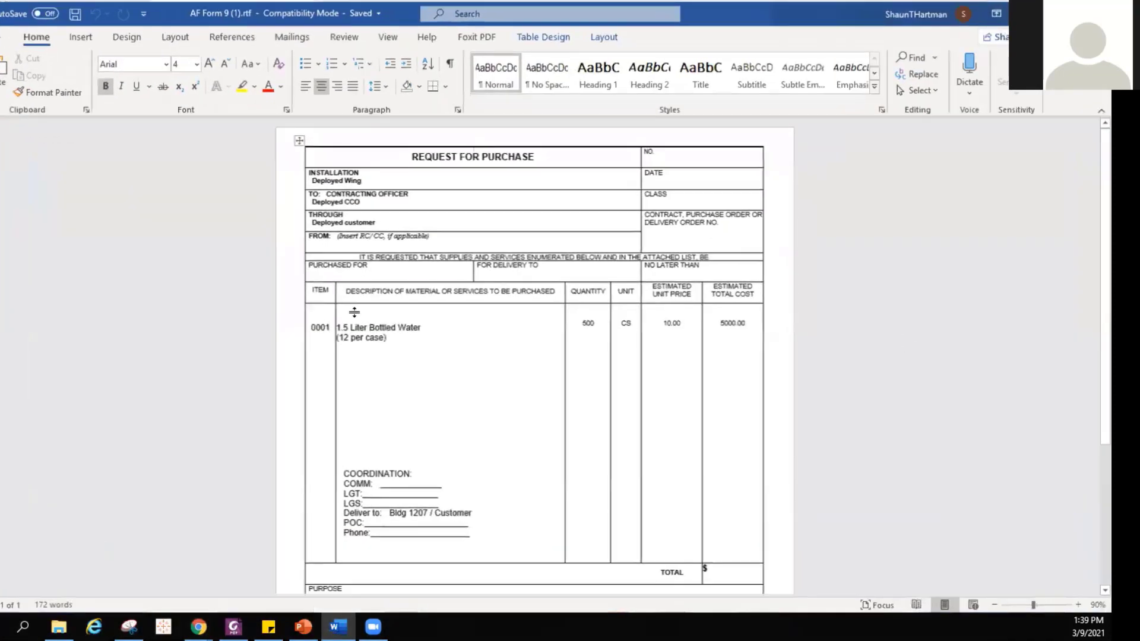
left_click(334, 324)
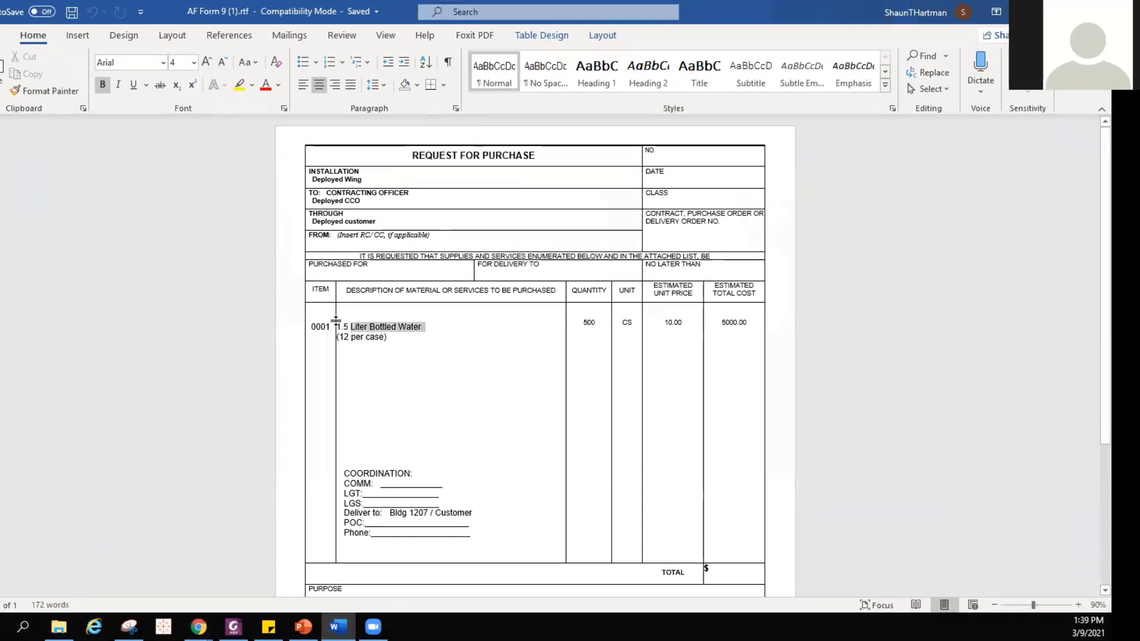
left_click(337, 318)
left_click_drag(432, 327, 337, 325)
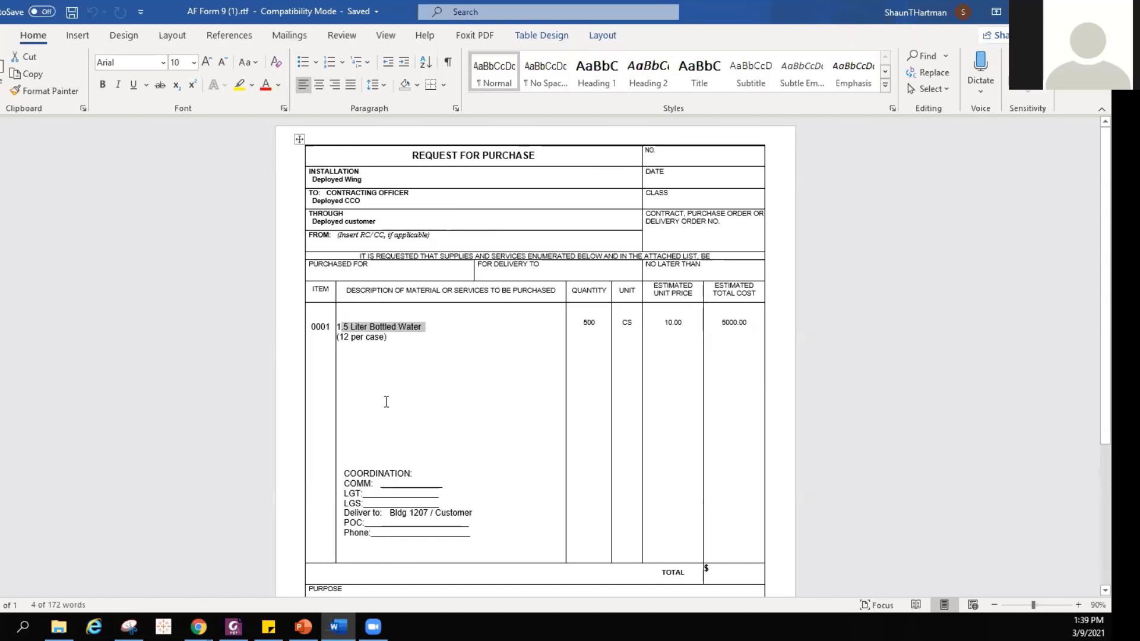
scroll(360, 383, "down", 5)
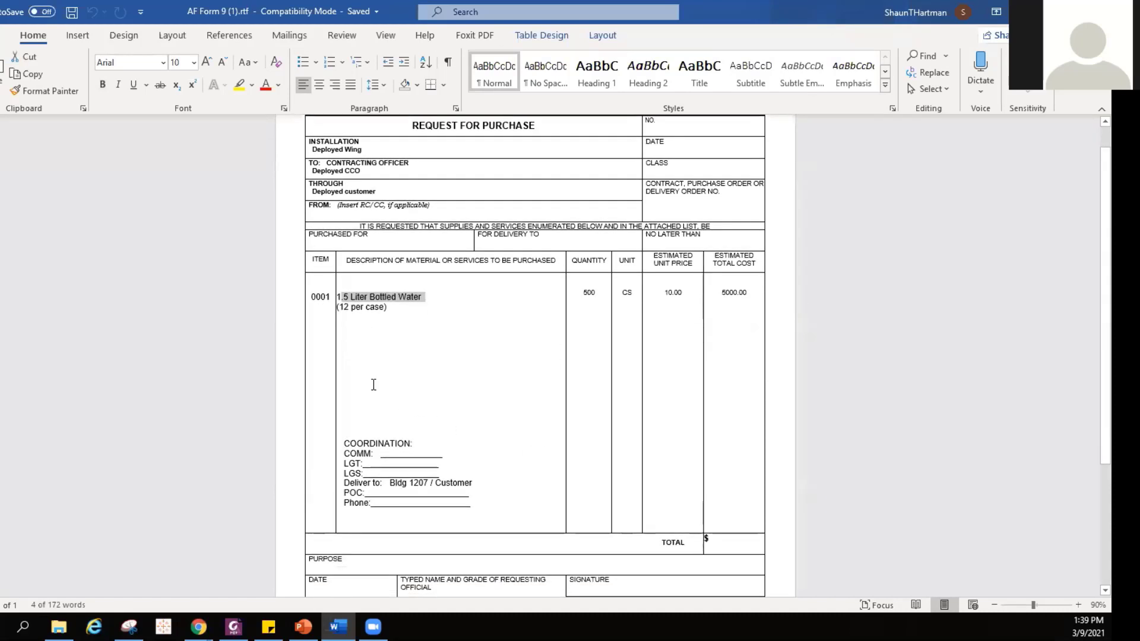
scroll(374, 381, "up", 2)
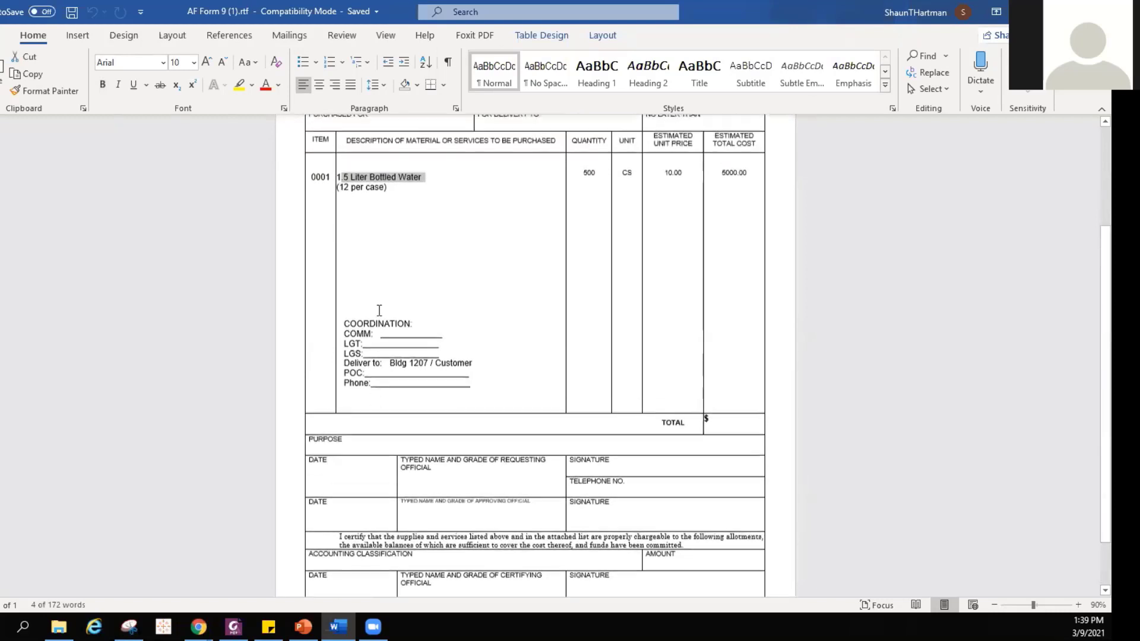
left_click(350, 221)
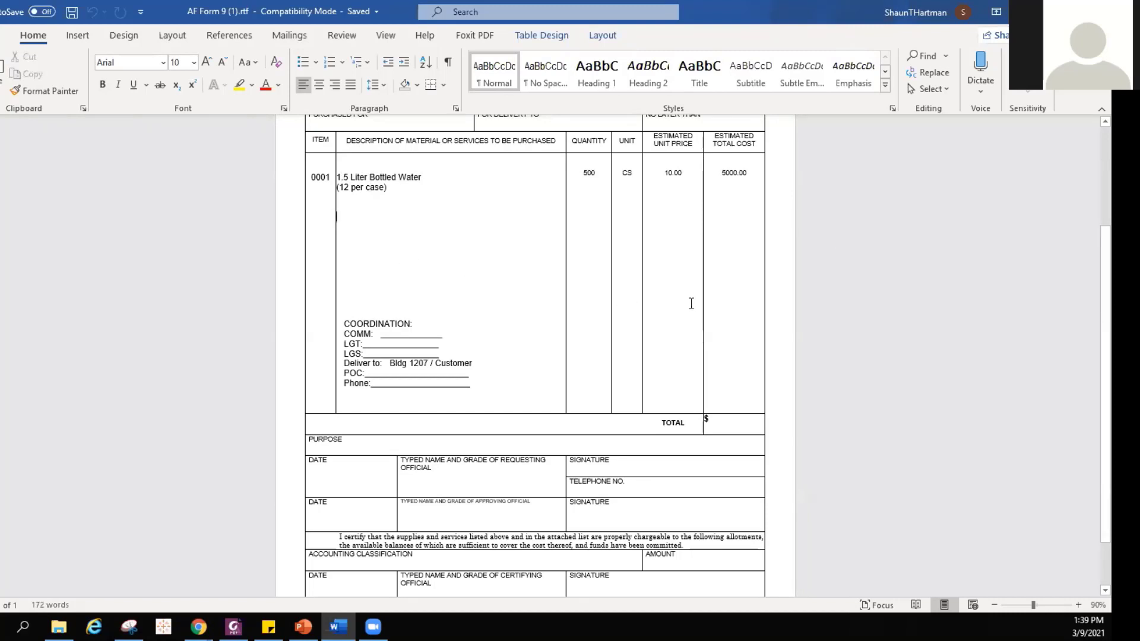
scroll(601, 303, "up", 3)
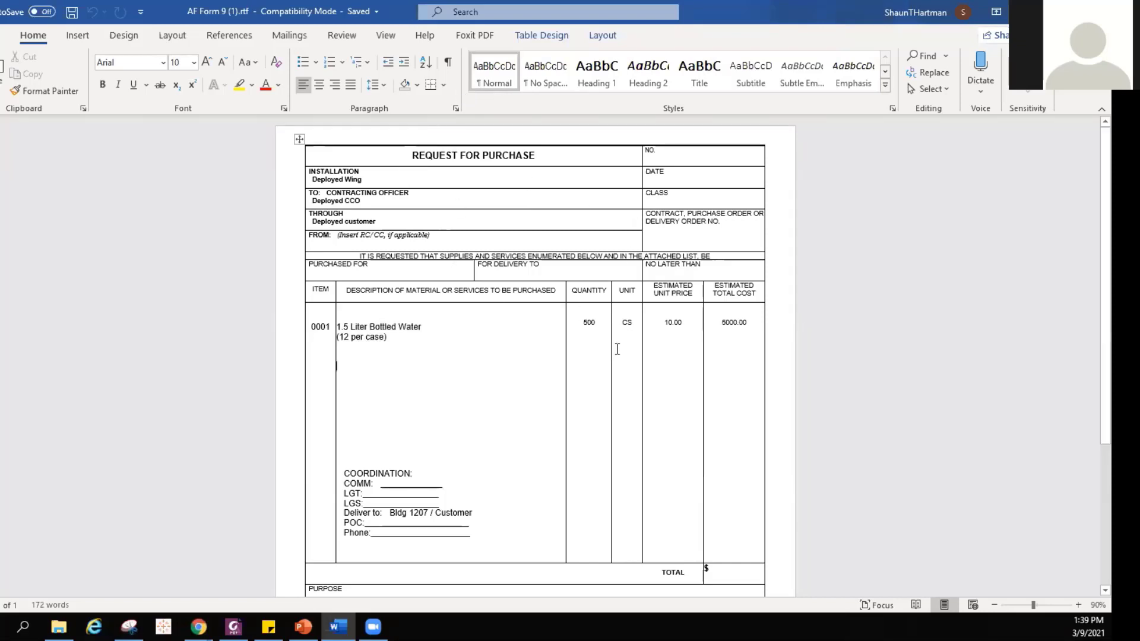
- Switch to the GSA eBuy site in the browser and start preparing a new RFQ at its category search
key("alt+Tab")
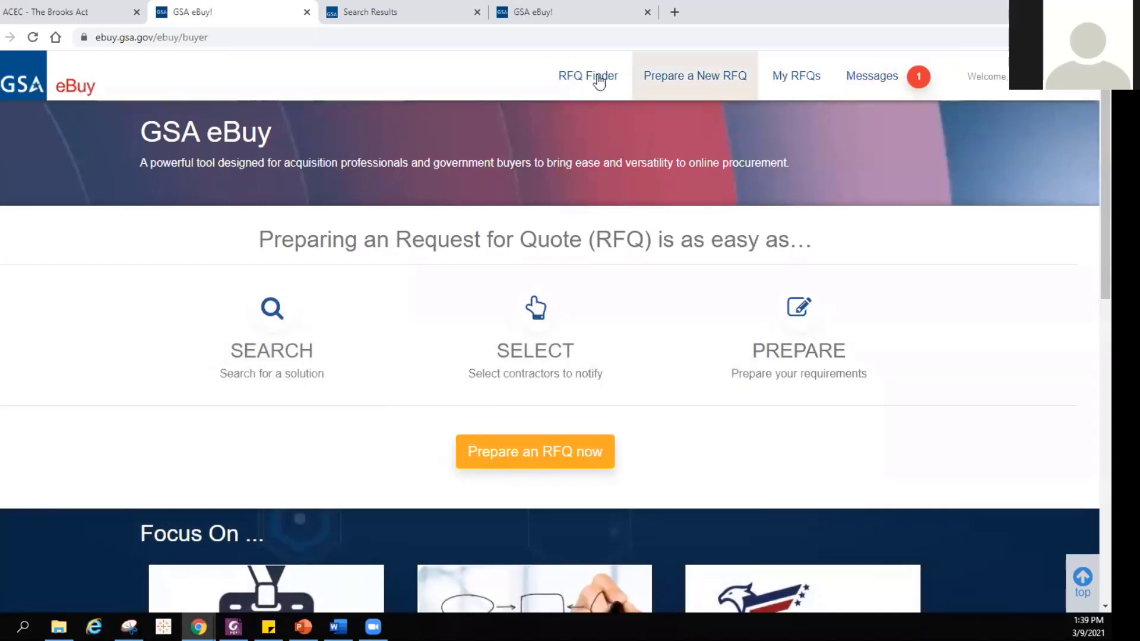
left_click(689, 83)
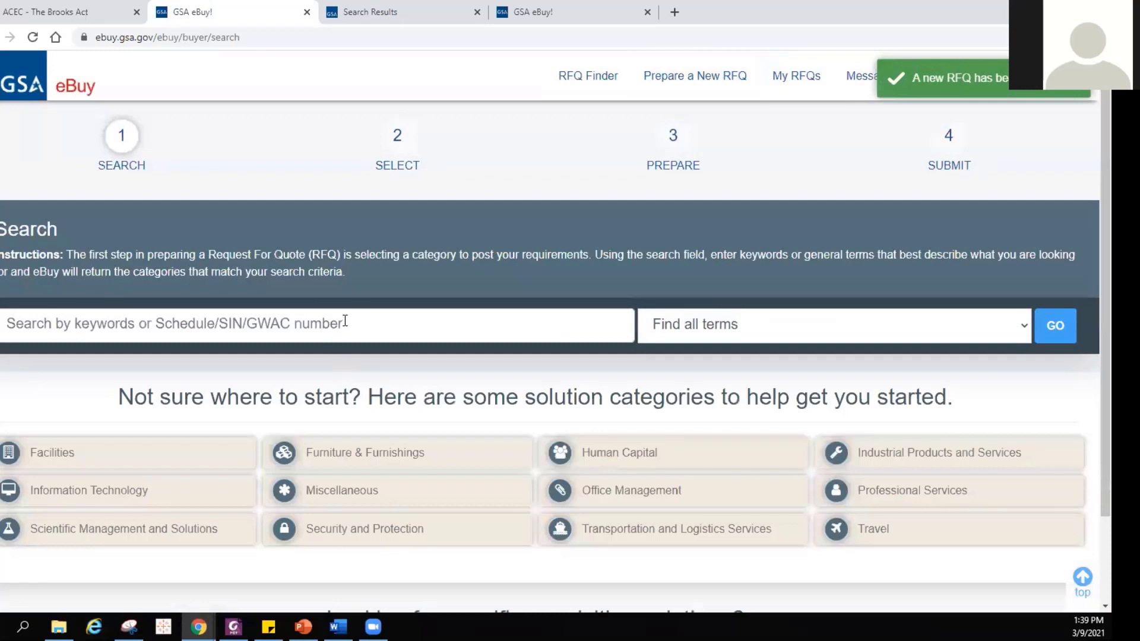
left_click(345, 321)
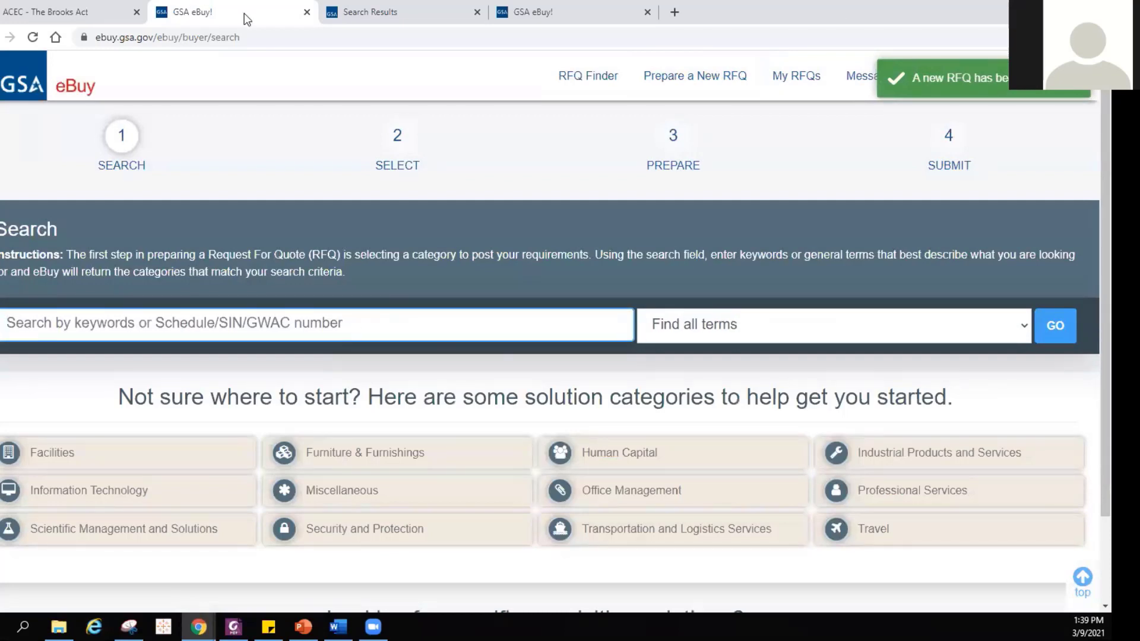
left_click(534, 12)
left_click(192, 12)
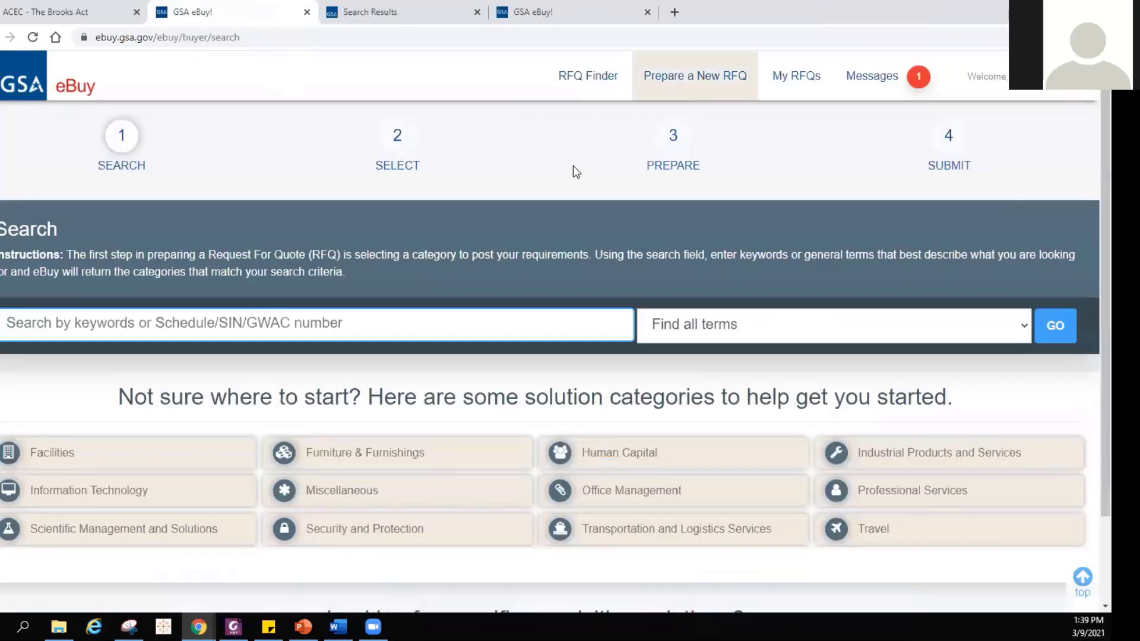
- Search the RFQ categories for 541330eng and select the 541330ENG Engineering Services category
type("541330eng")
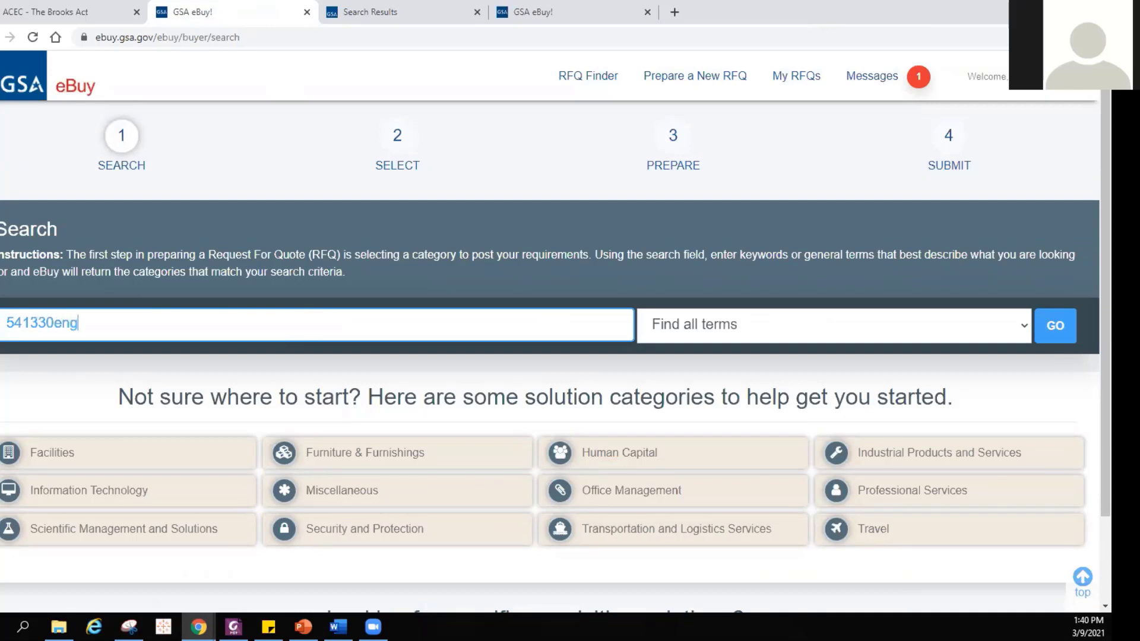
key("Return")
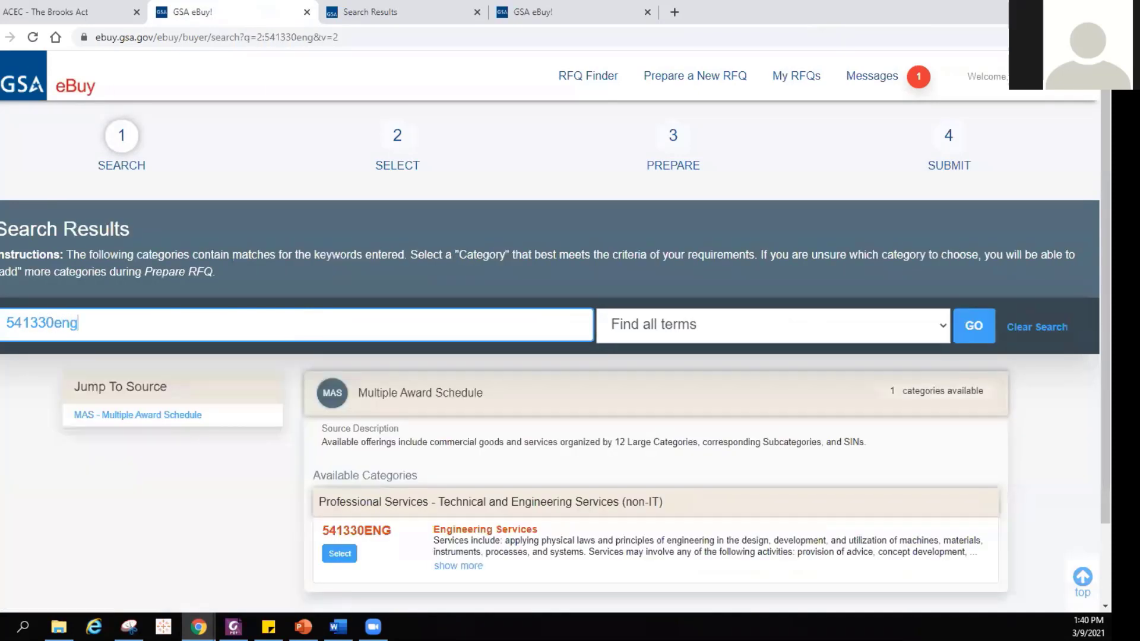
left_click(339, 553)
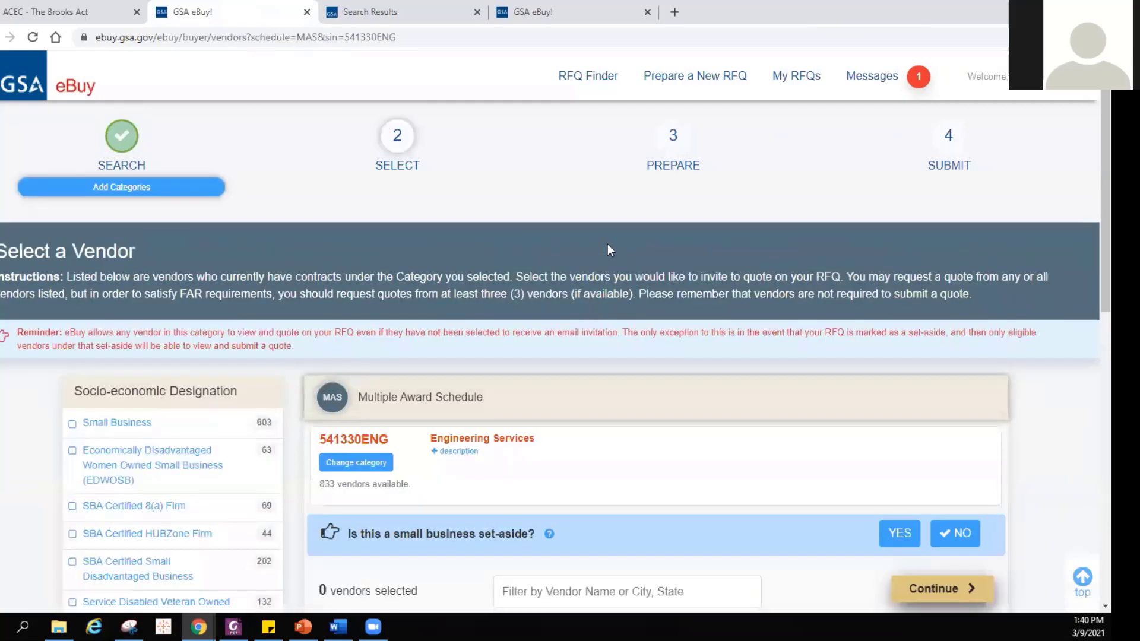
- Select all vendors in the Engineering Services category at once and clear that selection again
scroll(506, 184, "down", 1)
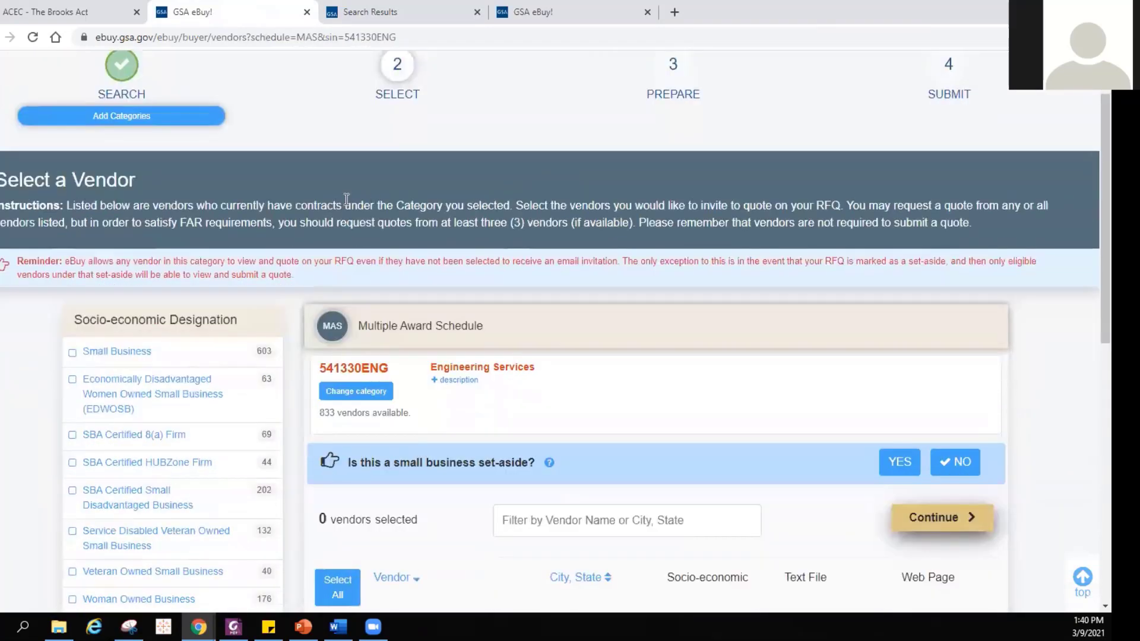
scroll(469, 382, "down", 3)
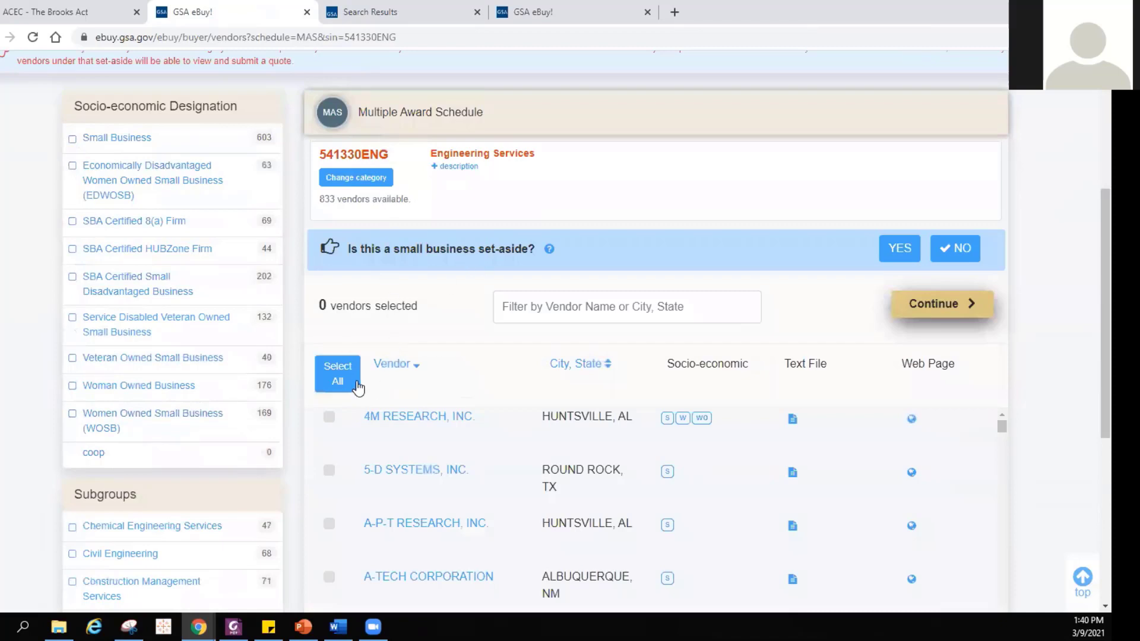
left_click(335, 373)
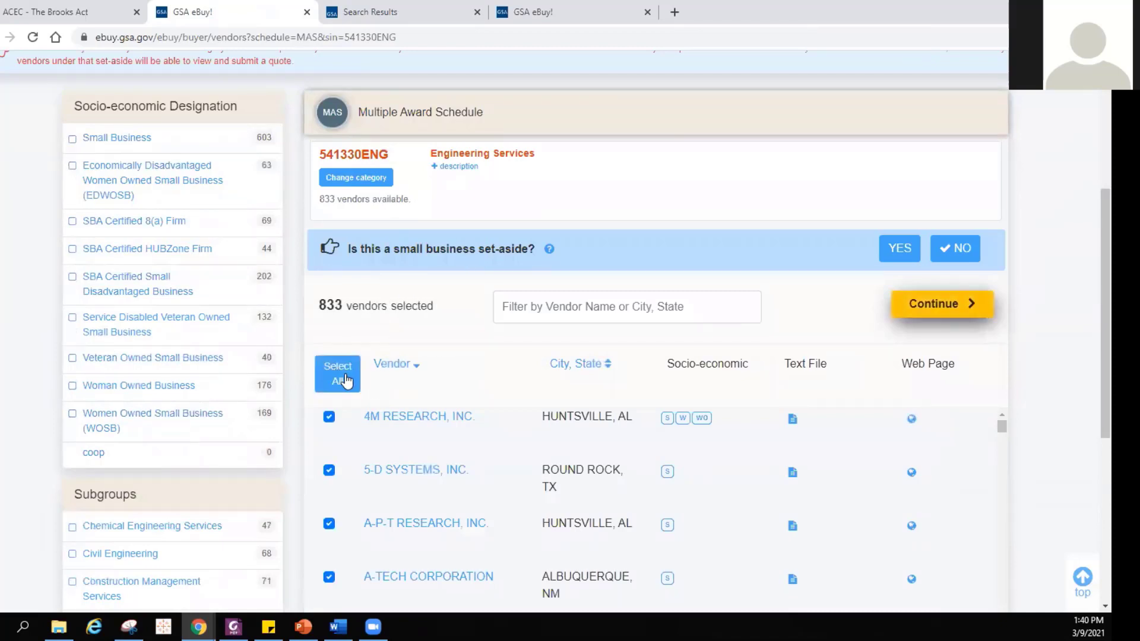
left_click(337, 375)
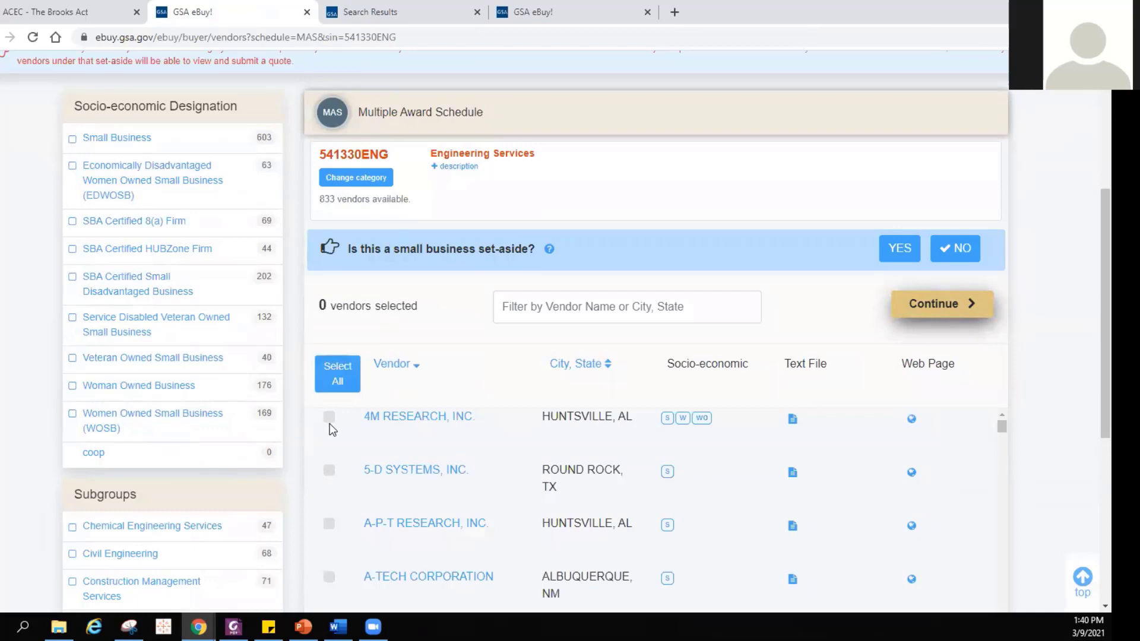
- Select 4M Research, A-P-T Research, A-Tech Corporation and A2 Systems Engineering individually in the vendor list
left_click(329, 418)
left_click(330, 524)
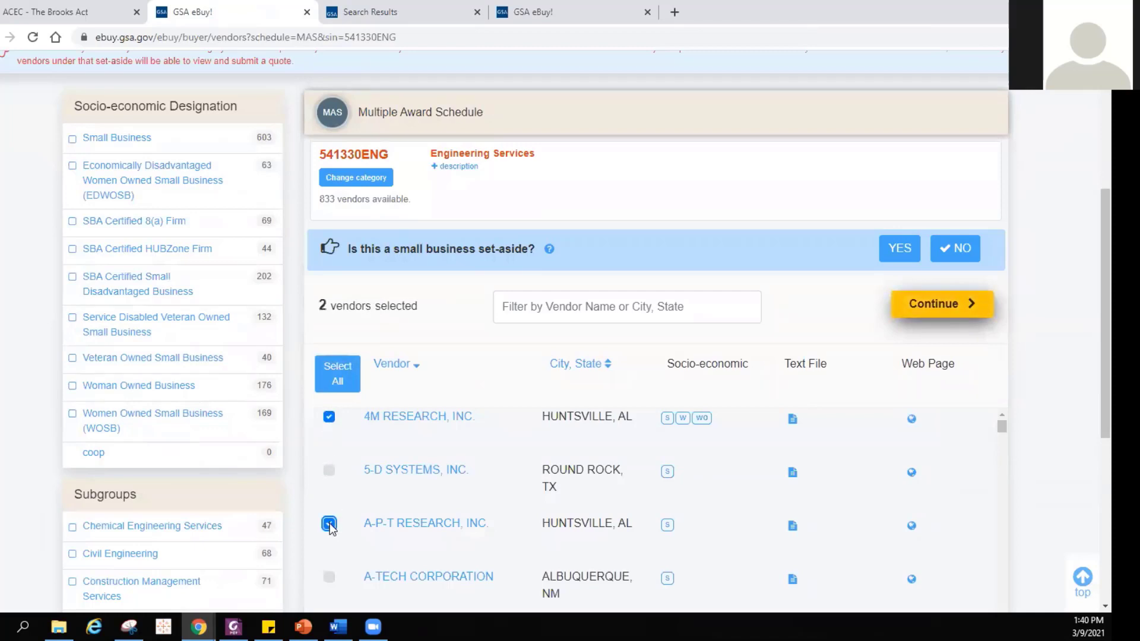
left_click(329, 578)
scroll(394, 448, "down", 1)
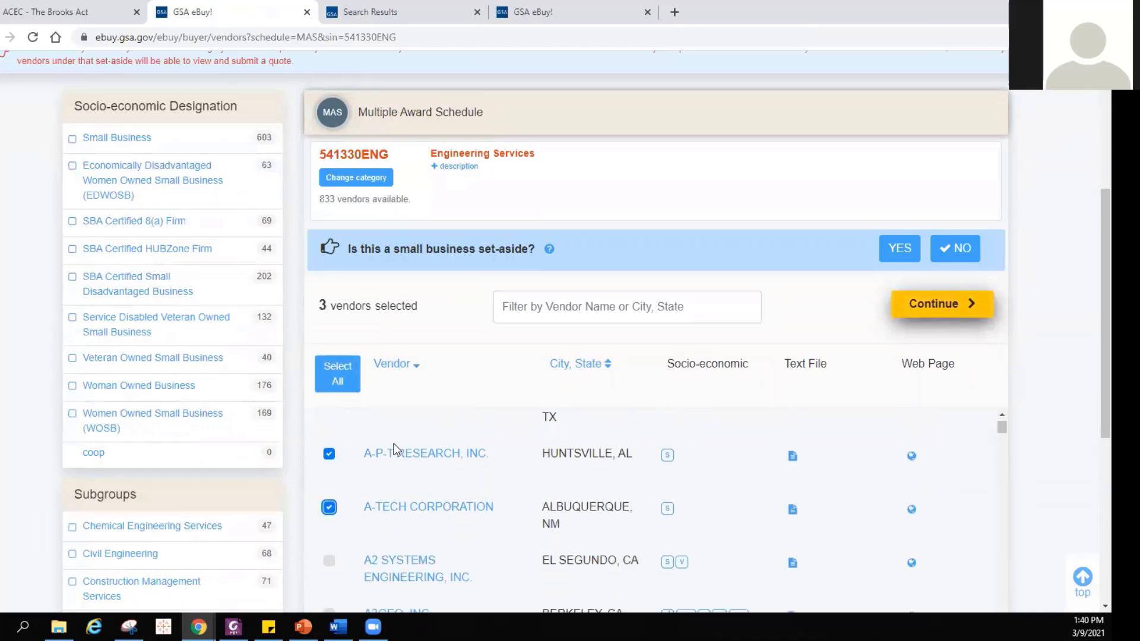
left_click(330, 561)
- Deselect the four individually chosen vendors so that no vendor is selected
scroll(406, 415, "up", 1)
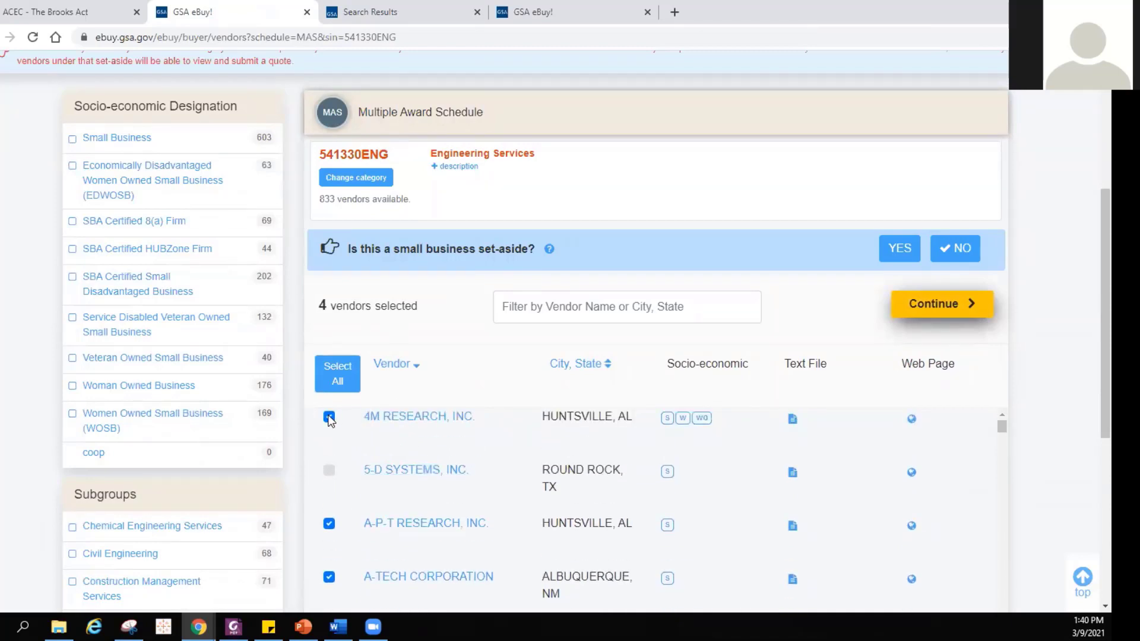
left_click(329, 418)
left_click(329, 523)
left_click(329, 577)
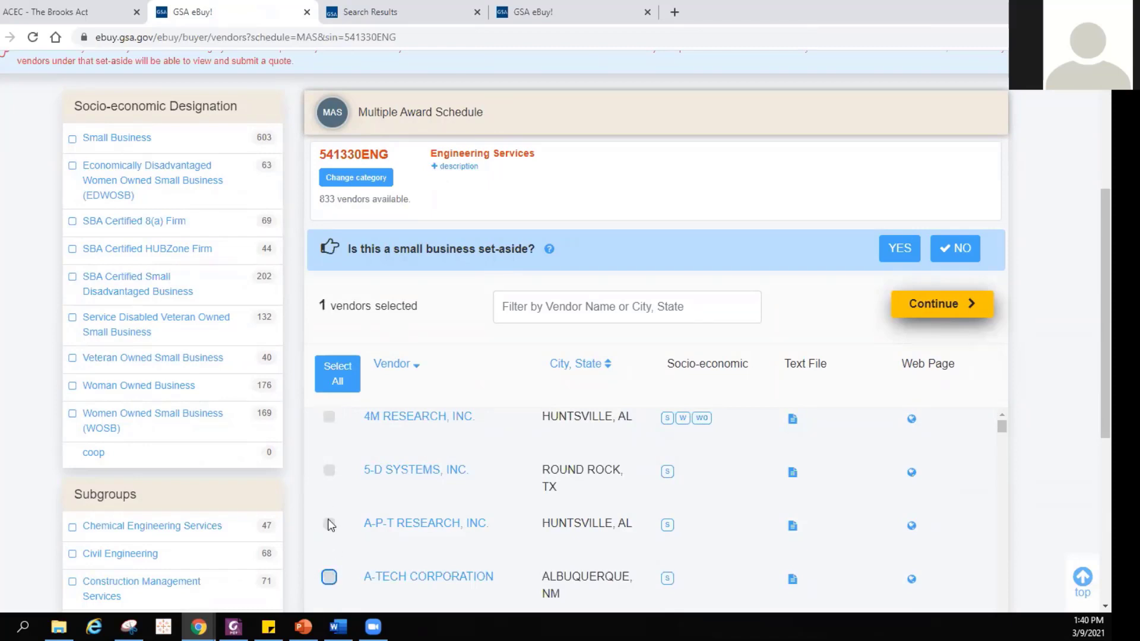
scroll(329, 525, "down", 3)
left_click(328, 487)
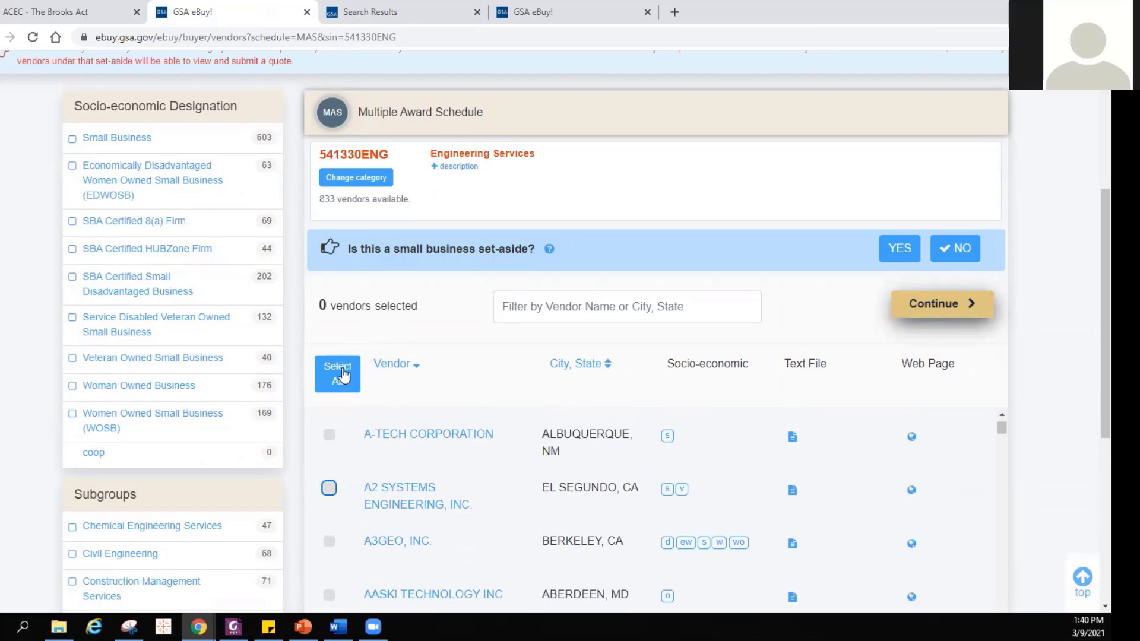
- Return to the RFQ category search and replace the search term with pool1
scroll(362, 375, "up", 5)
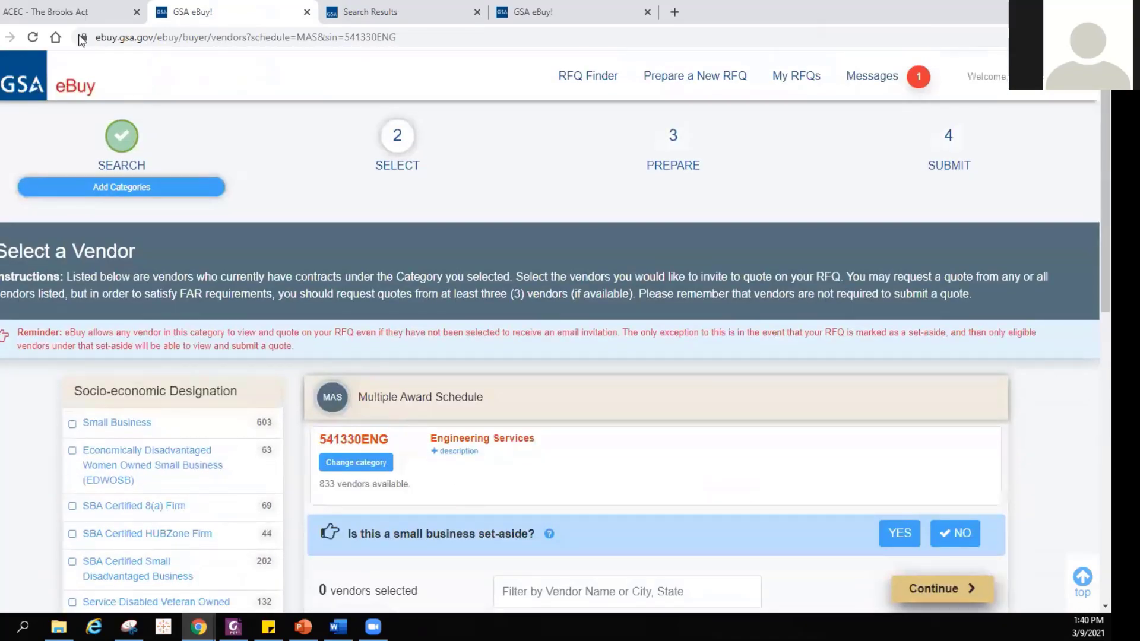
left_click(103, 174)
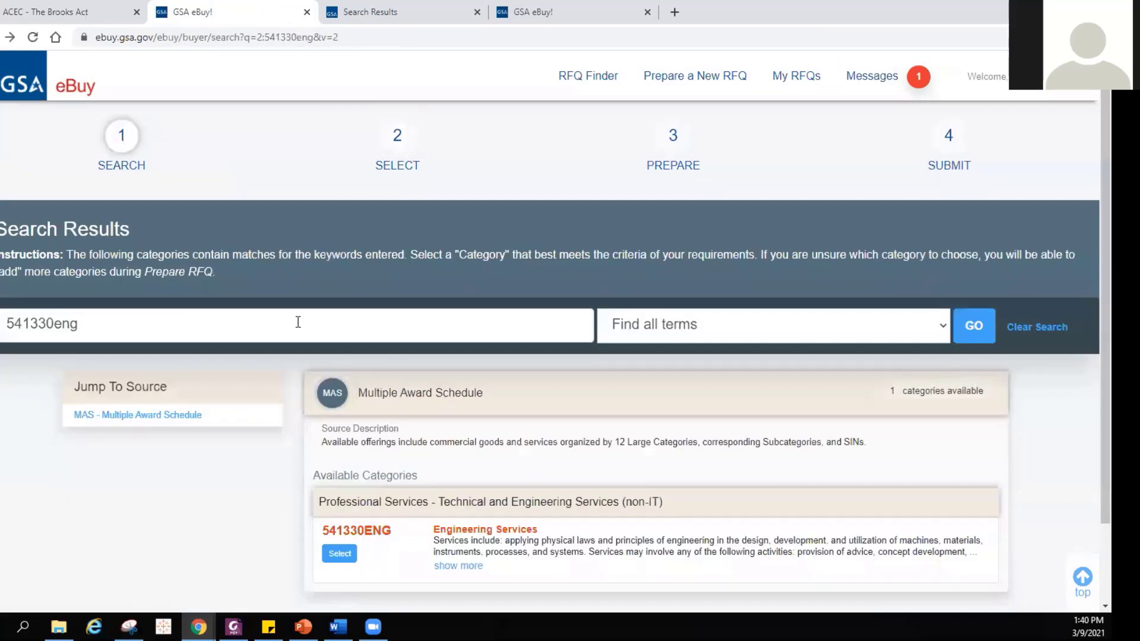
left_click_drag(250, 324, 1, 326)
type("O")
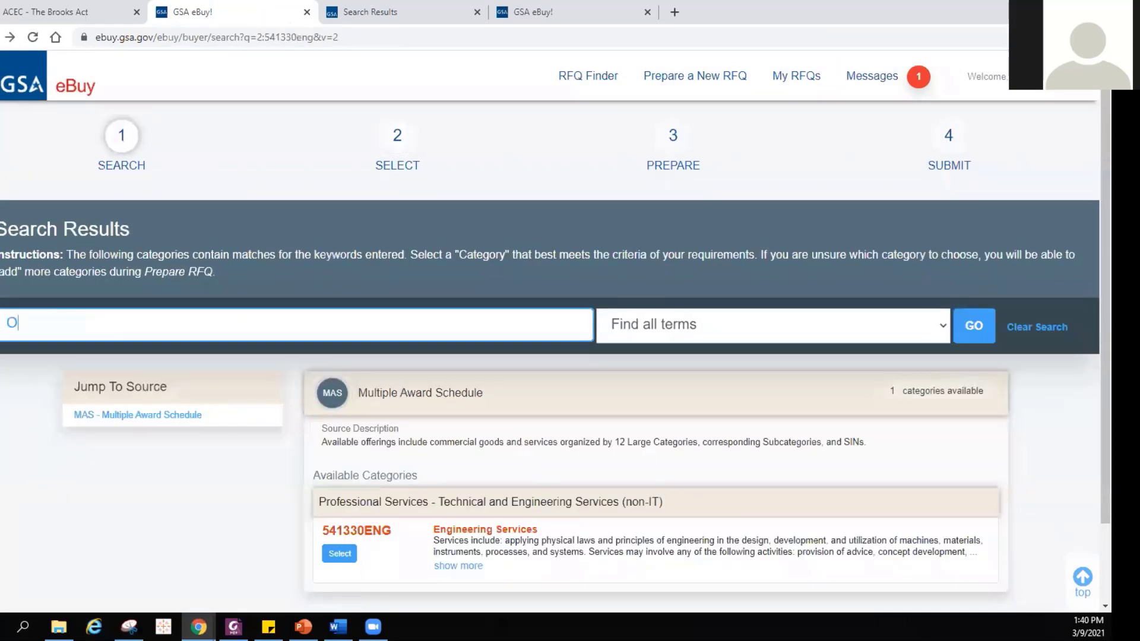
key("BackSpace")
type("pool1")
key("Return")
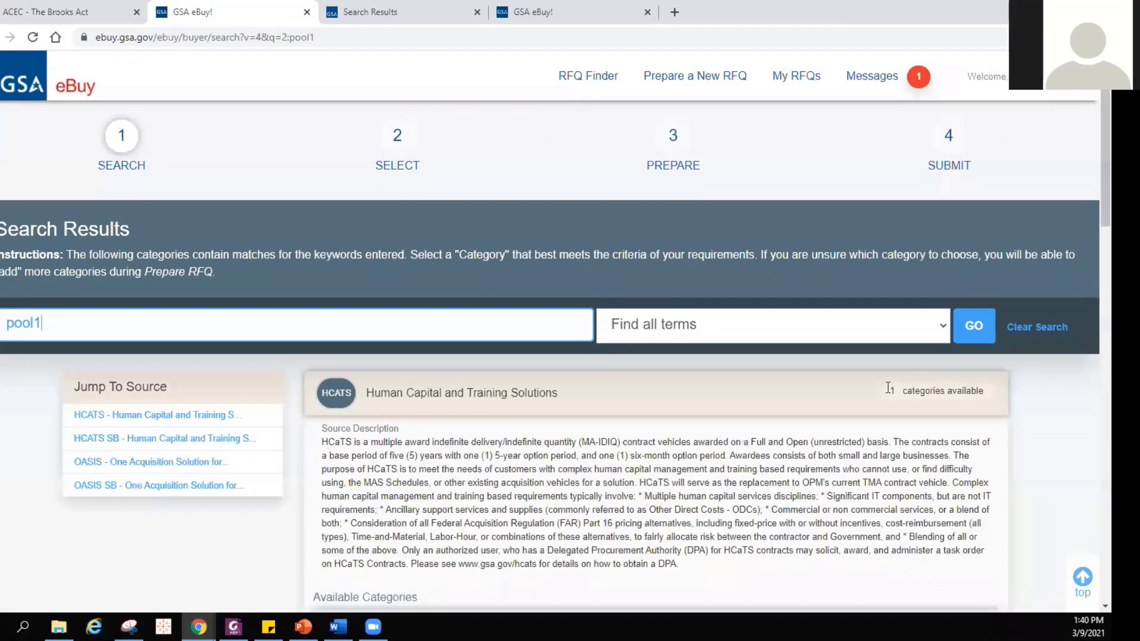
- Select the OASIS SB POOL1 category under OASIS Small Business and acknowledge the OASIS training and DPA certificate requirement
scroll(463, 365, "down", 4)
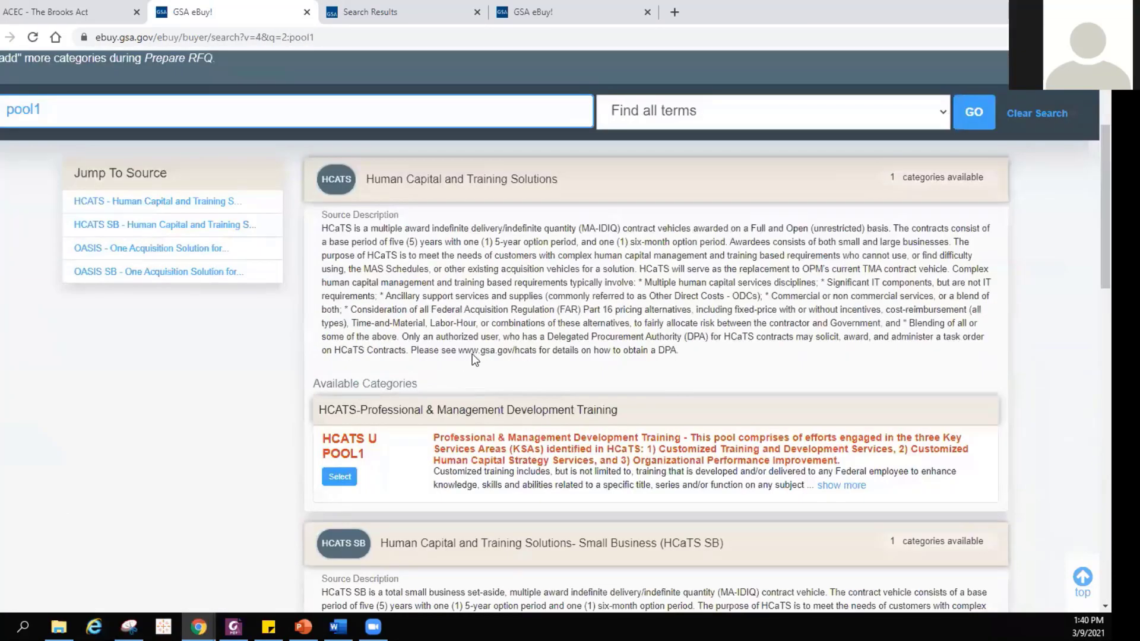
scroll(497, 342, "down", 5)
scroll(498, 343, "down", 10)
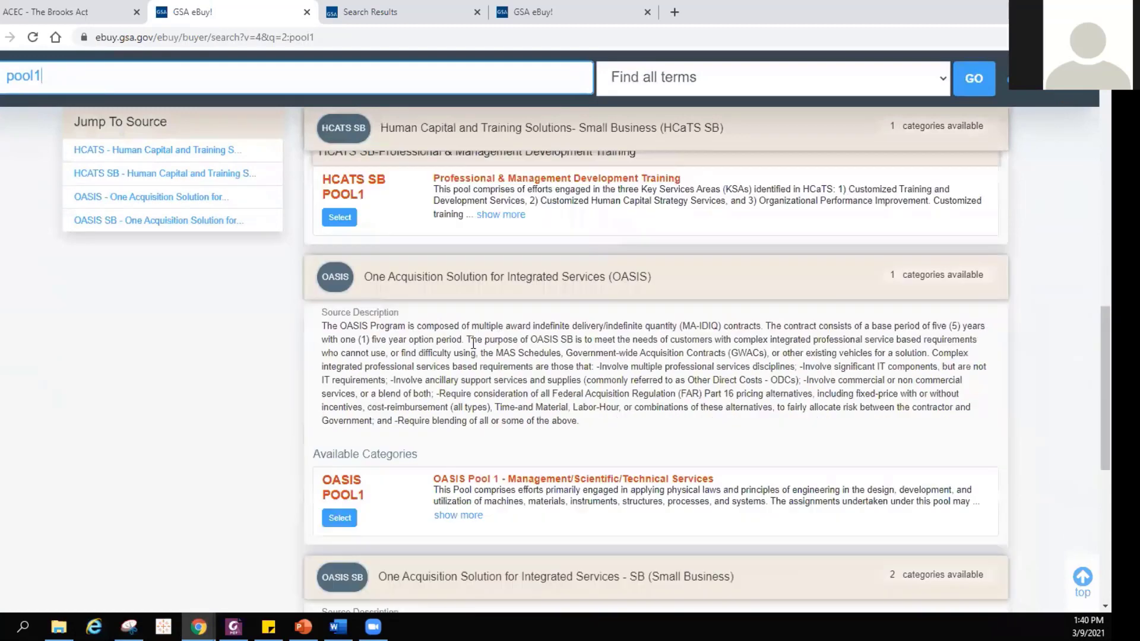
scroll(320, 360, "up", 3)
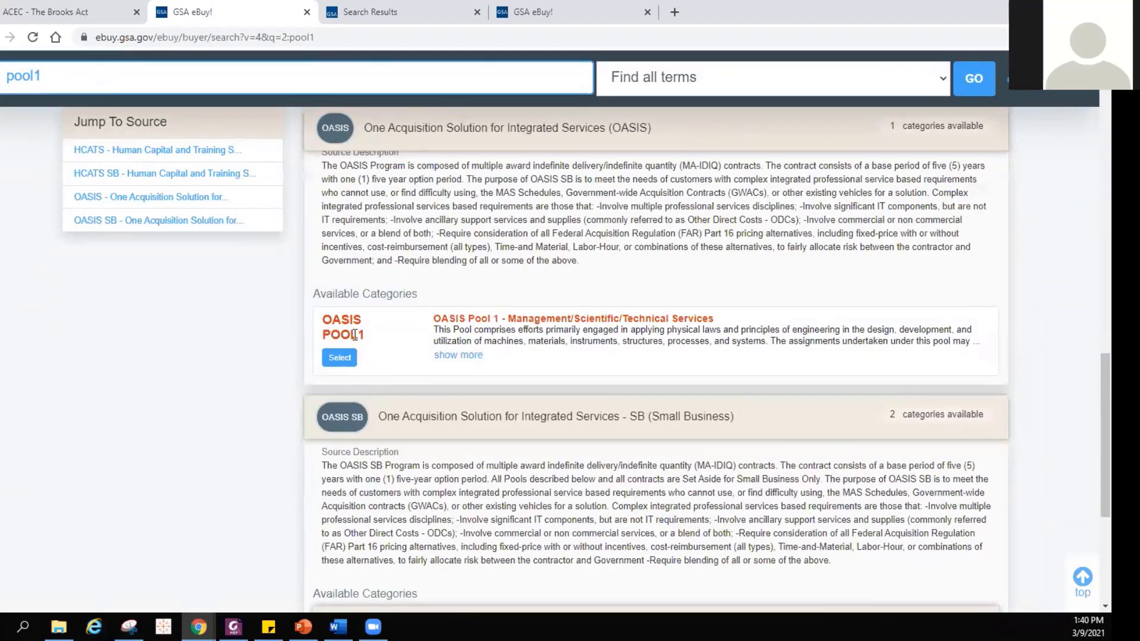
scroll(405, 450, "down", 4)
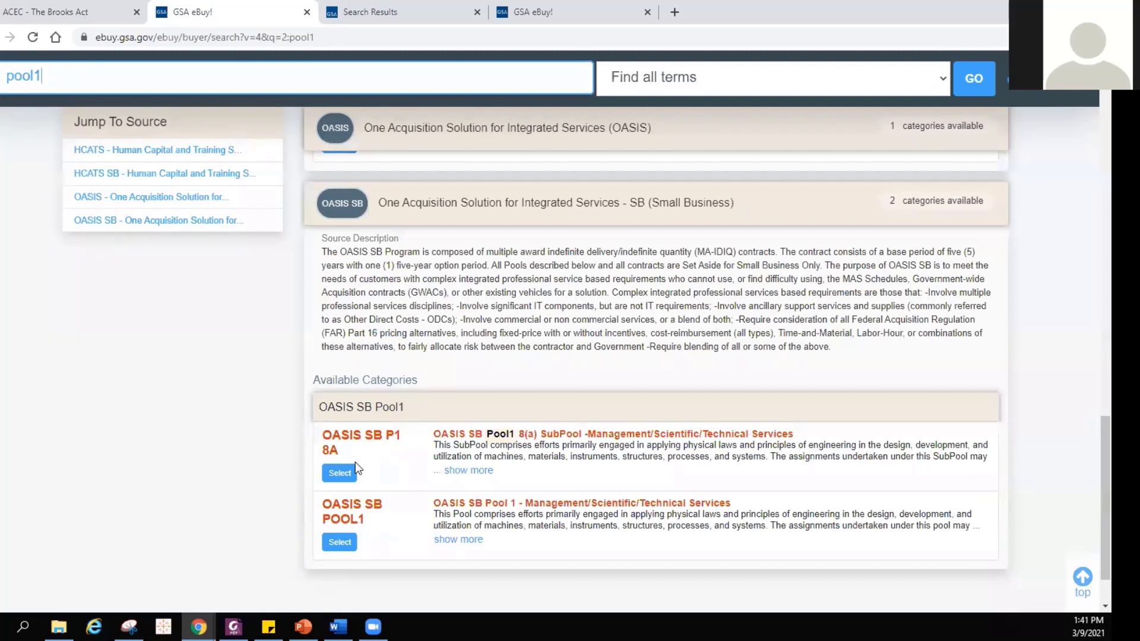
left_click(339, 549)
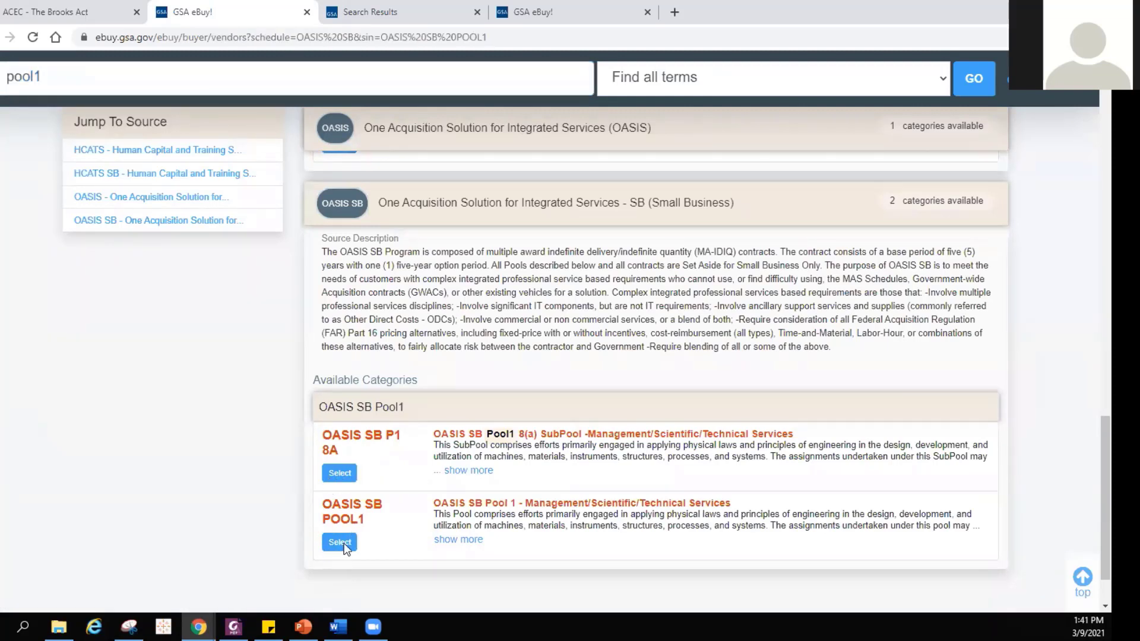
scroll(337, 408, "down", 3)
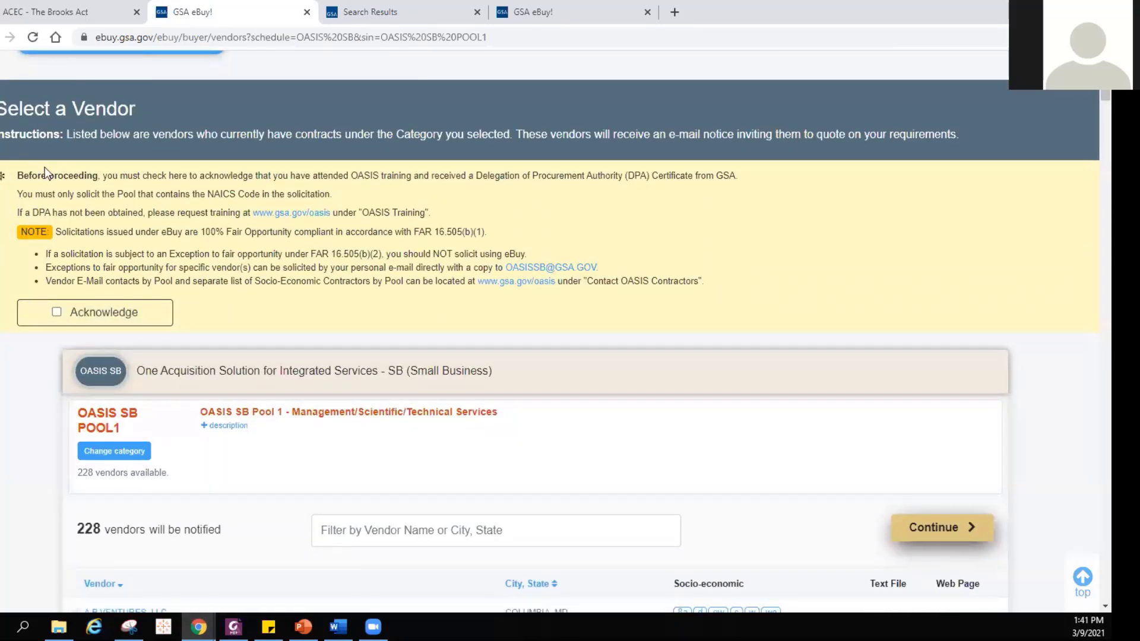
left_click(56, 315)
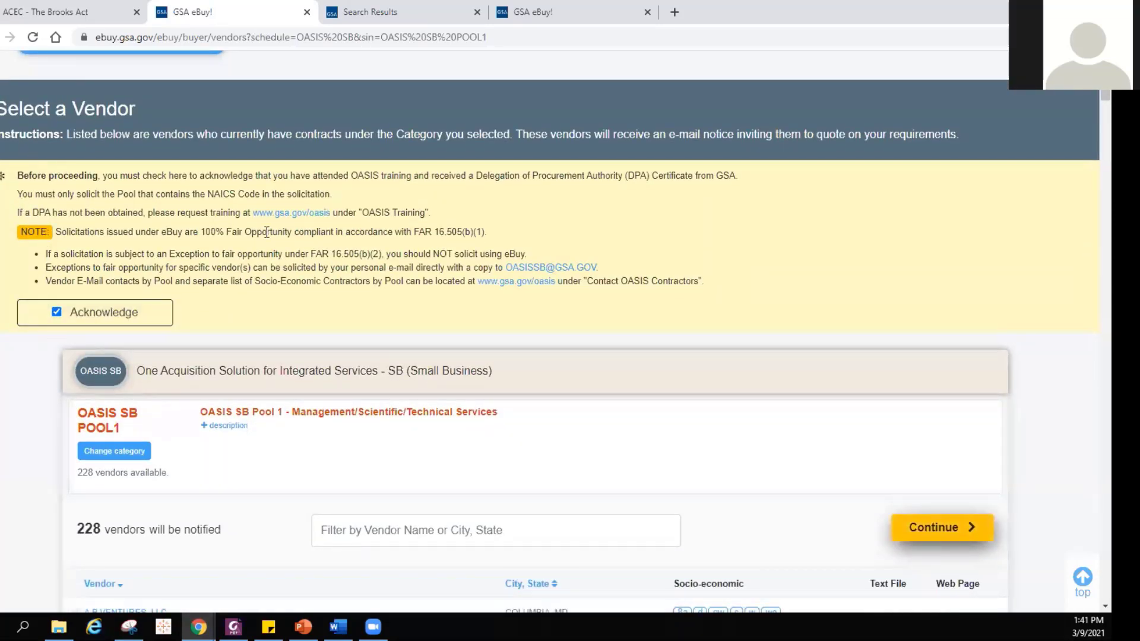
- Continue with all OASIS SB POOL1 vendors to the RFQ preparation form and review its selected category and RFQ ID
scroll(302, 240, "down", 5)
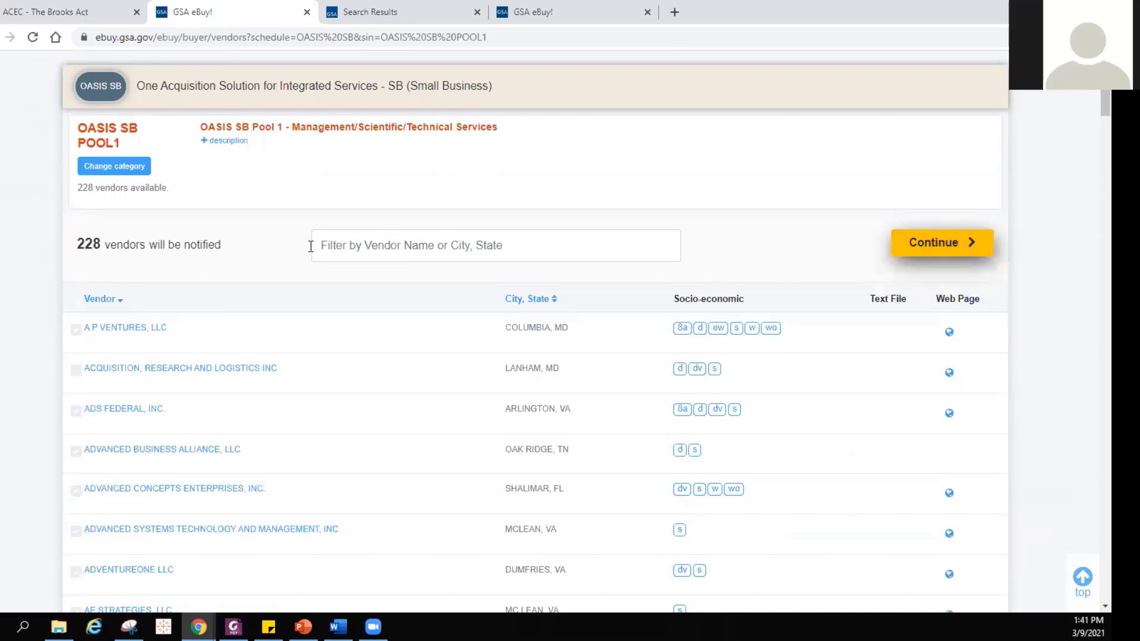
left_click(945, 250)
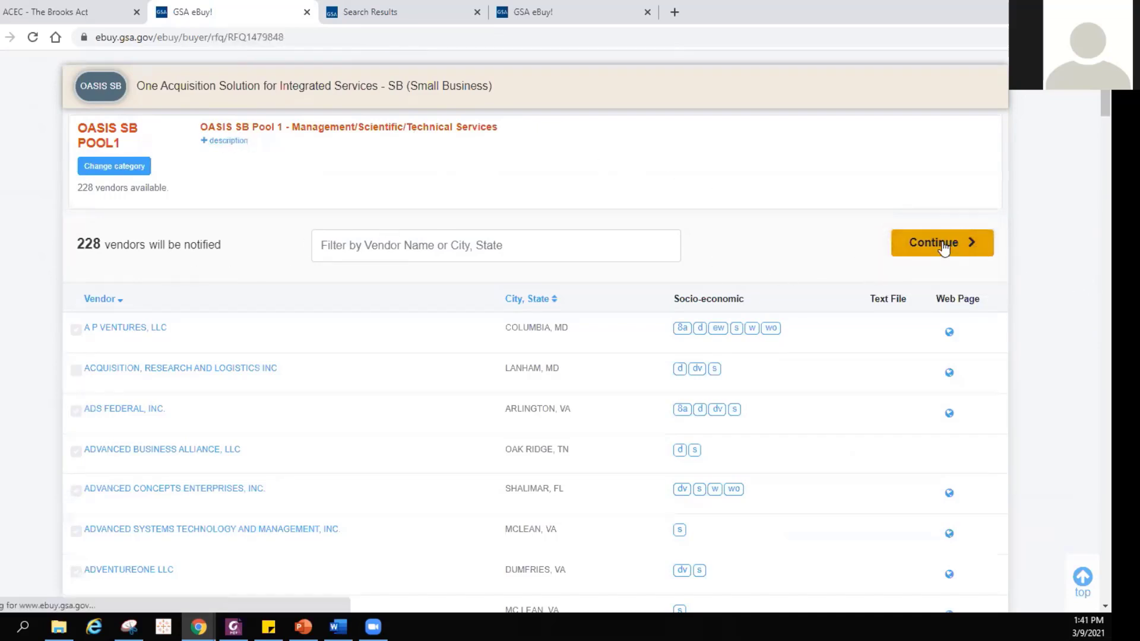
scroll(541, 344, "down", 5)
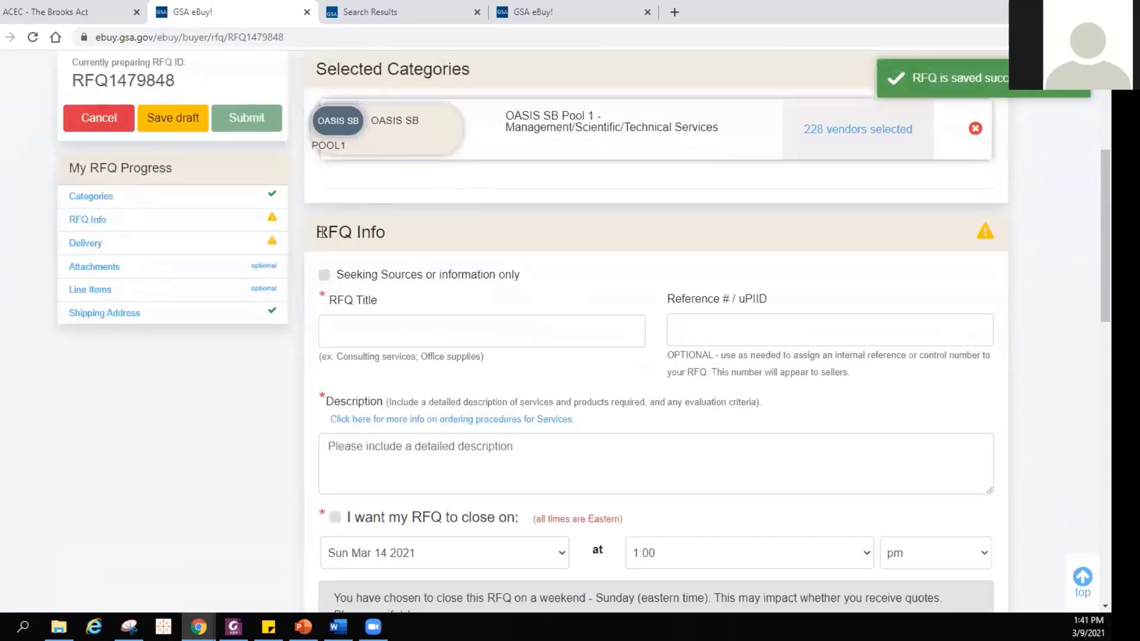
scroll(476, 316, "up", 4)
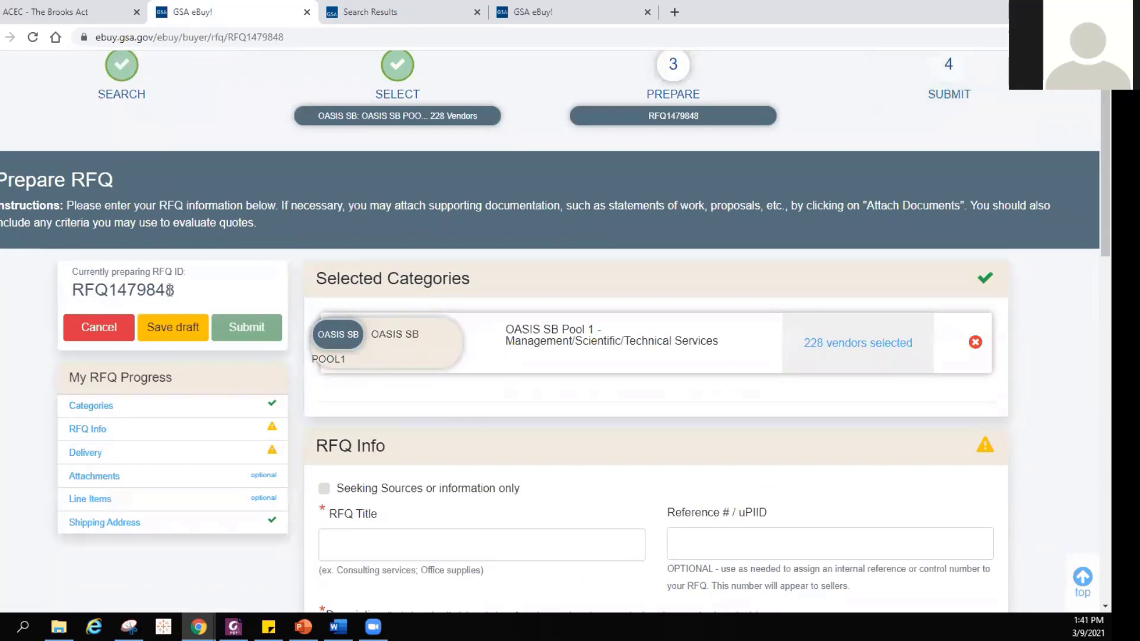
left_click_drag(107, 289, 71, 283)
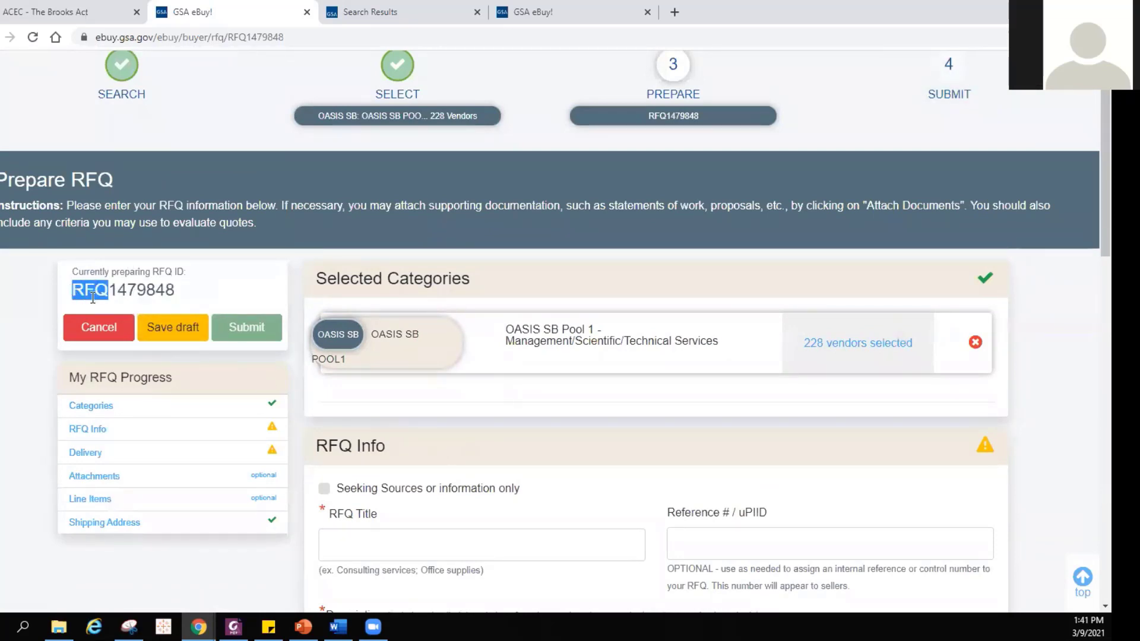
left_click(148, 291)
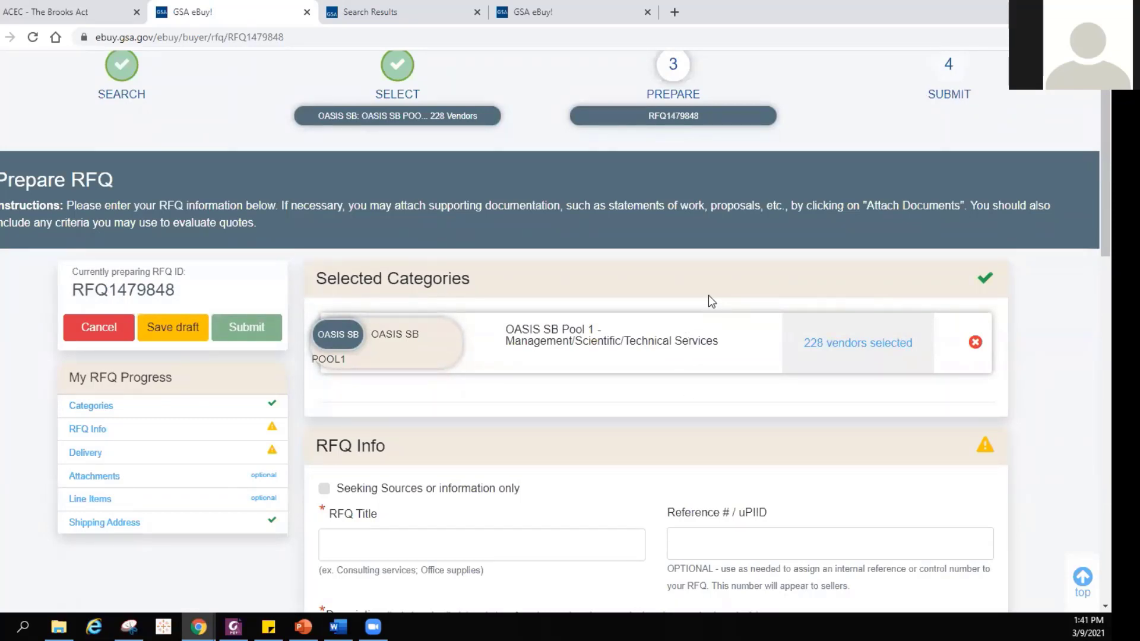
- Toggle the Seeking Sources or information only option on, off and on again, and read its notice
left_click(323, 490)
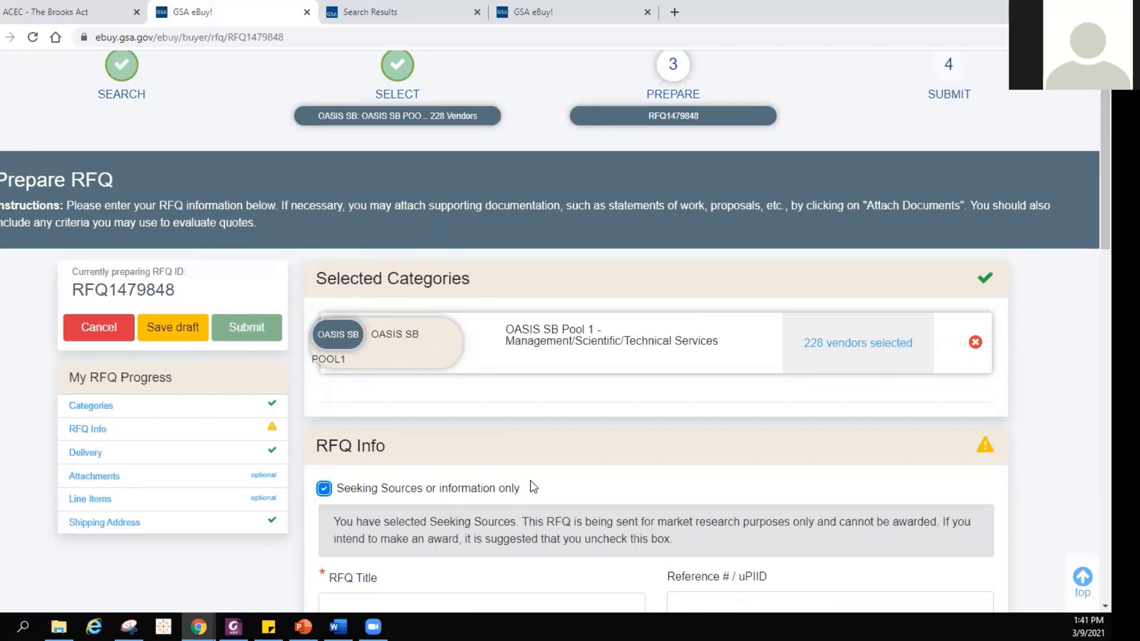
scroll(530, 480, "down", 1)
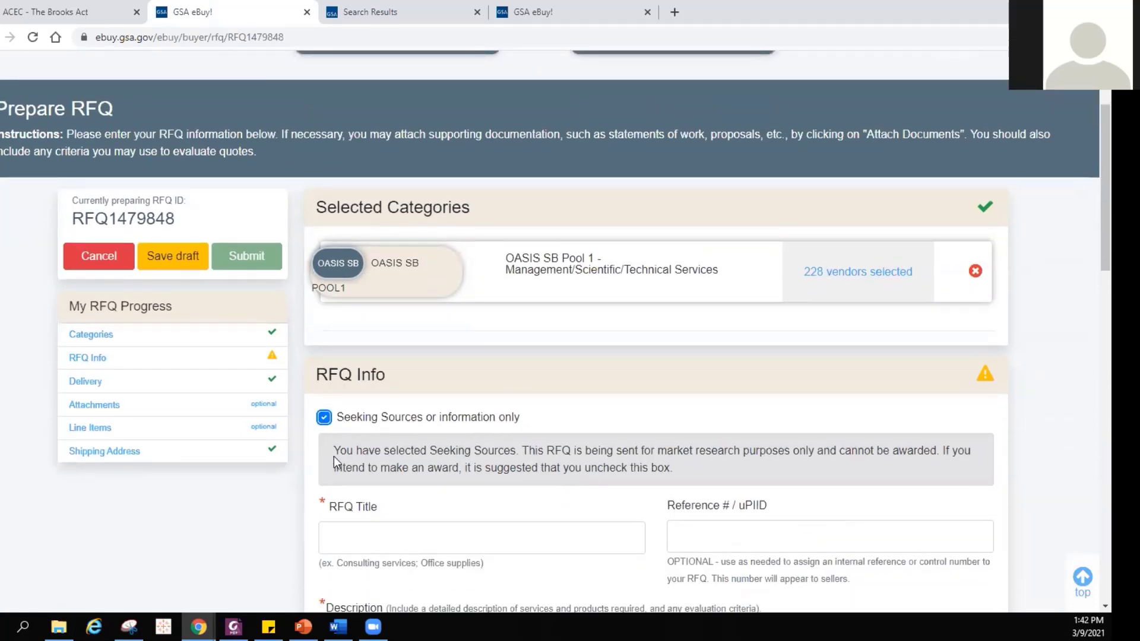
left_click_drag(334, 456, 761, 486)
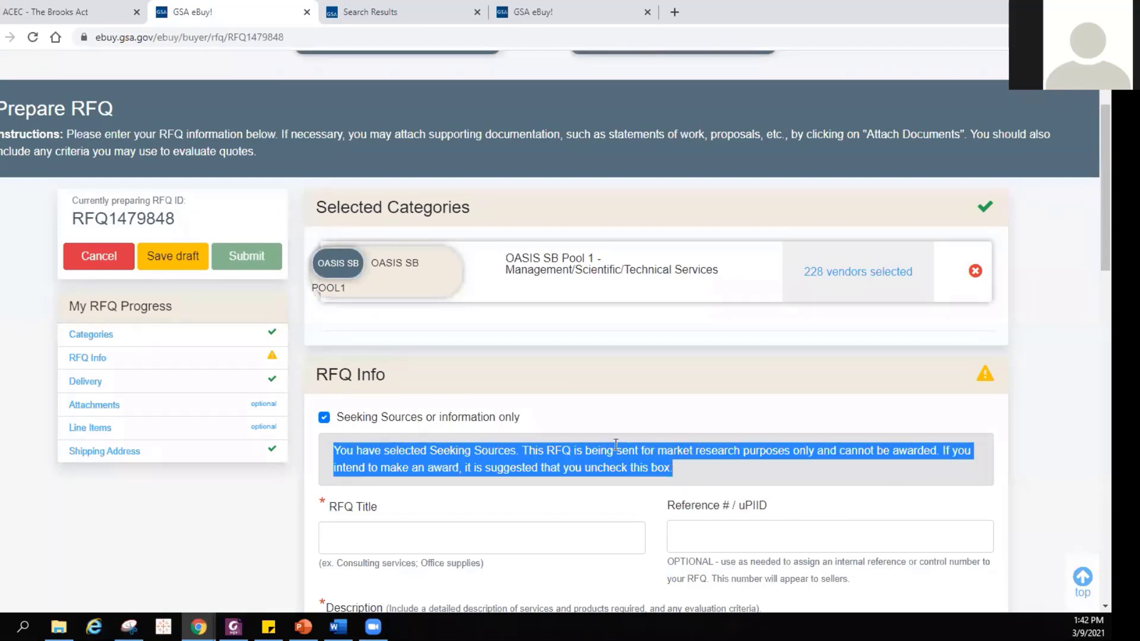
left_click(676, 465)
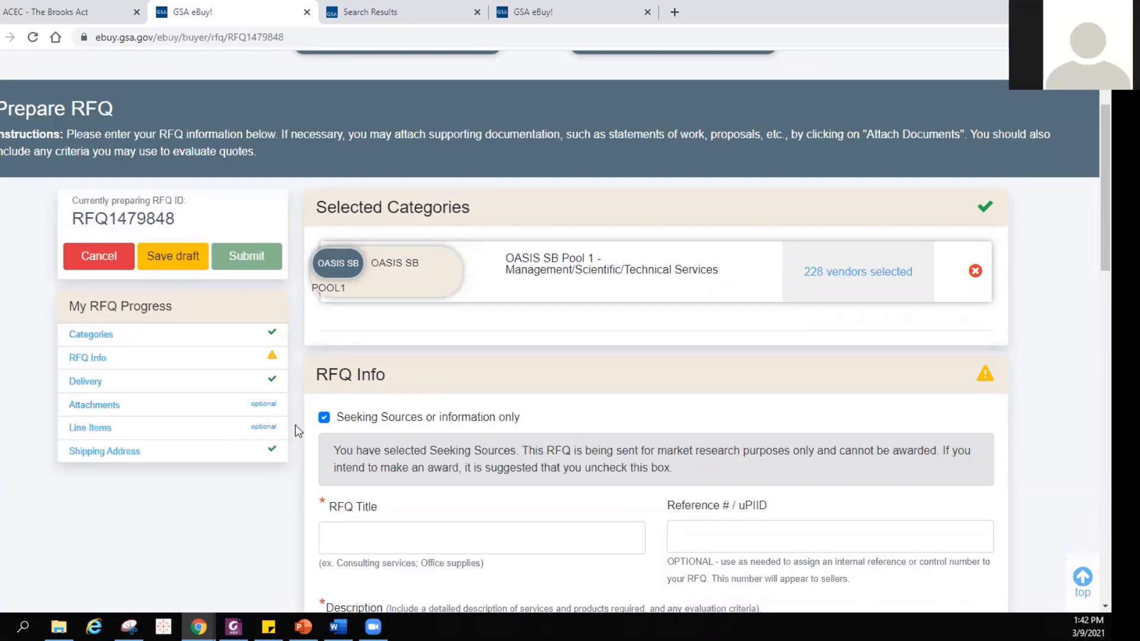
left_click(324, 417)
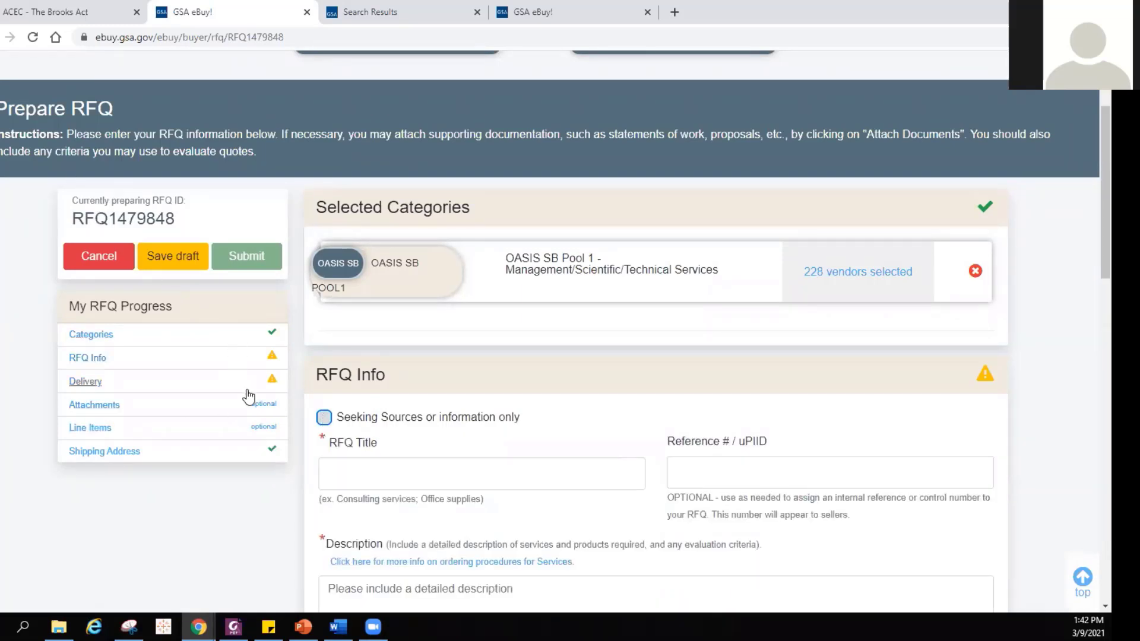
left_click(324, 418)
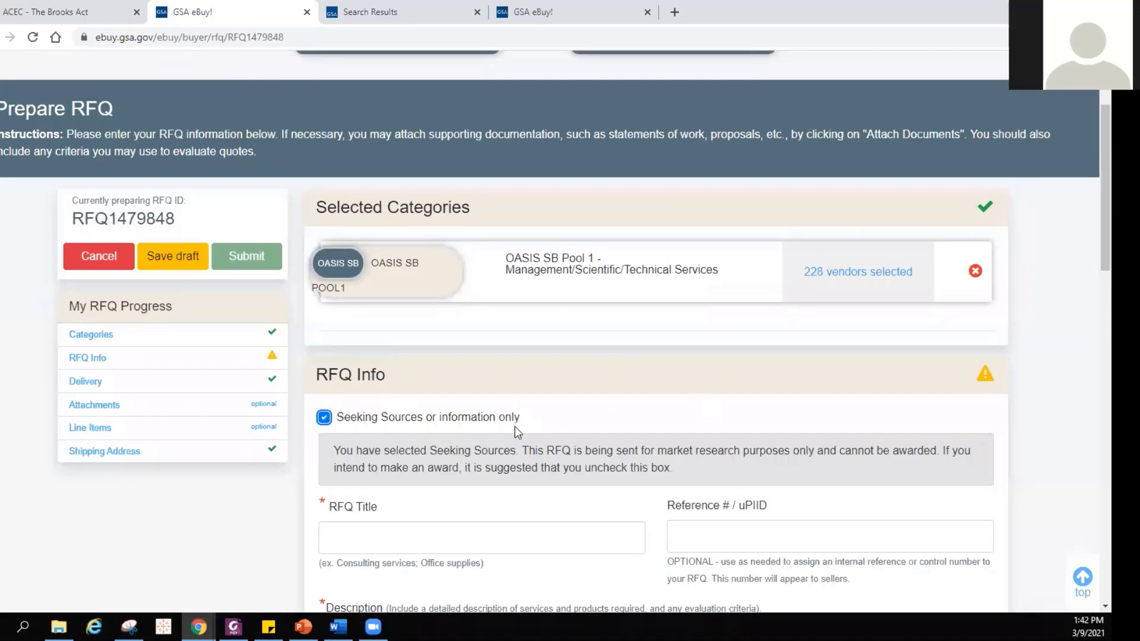
- Place the cursor in the RFQ Title field and enable the RFQ closing date and time in RFQ Info
scroll(473, 302, "down", 3)
left_click(461, 321)
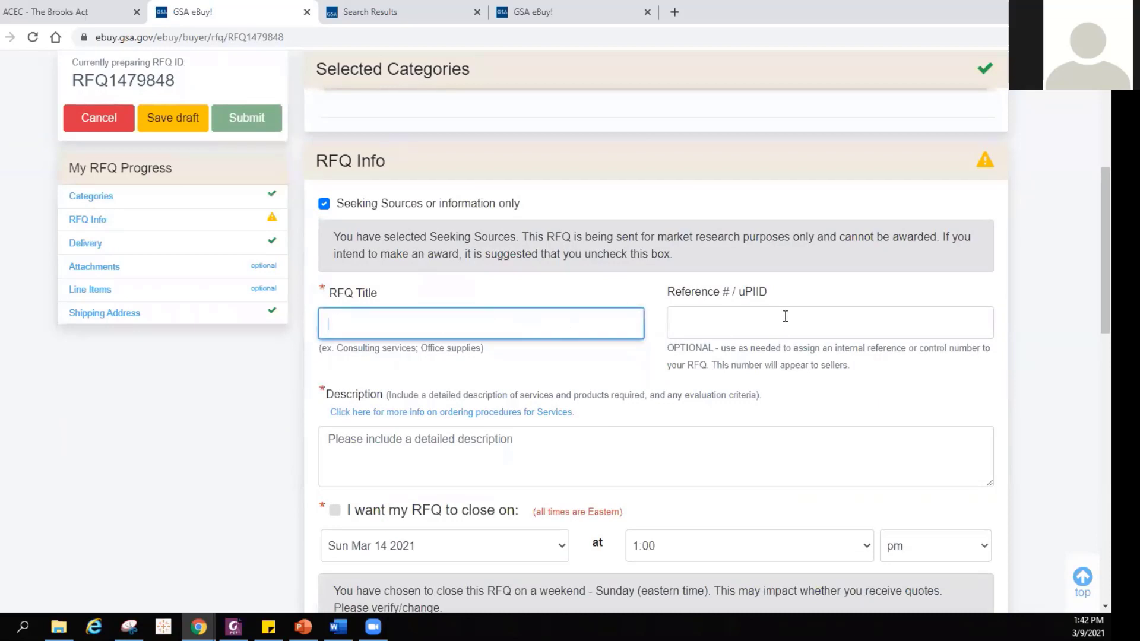
scroll(786, 317, "down", 4)
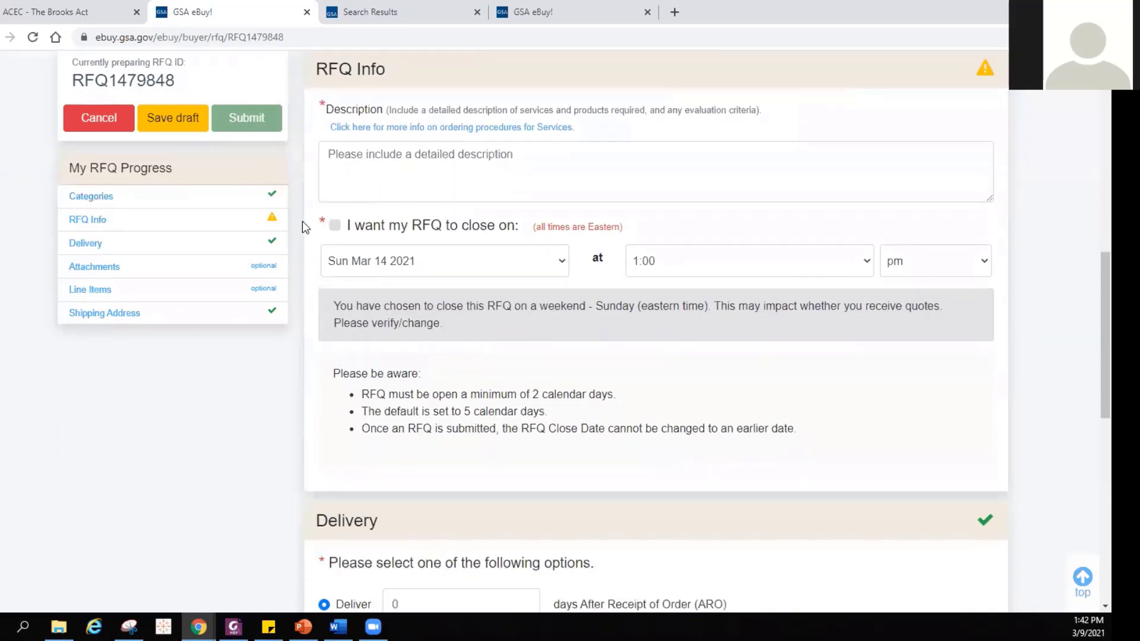
left_click(334, 225)
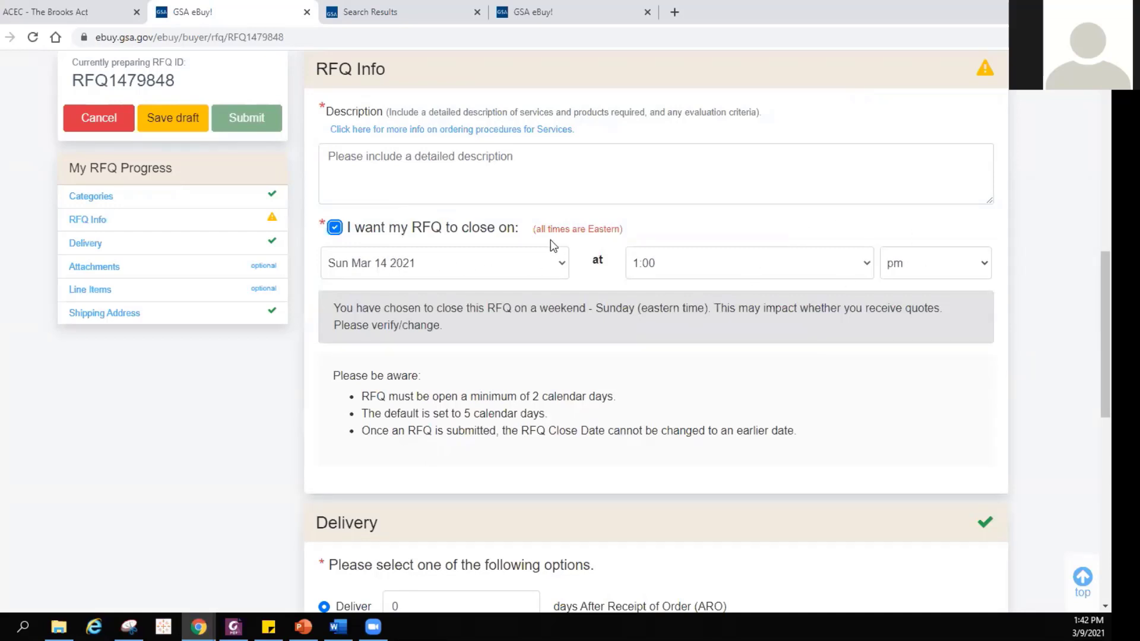
- Review the minimum and default open-period rules and browse the available RFQ closing dates
left_click_drag(541, 397, 531, 397)
left_click(532, 396)
left_click(558, 263)
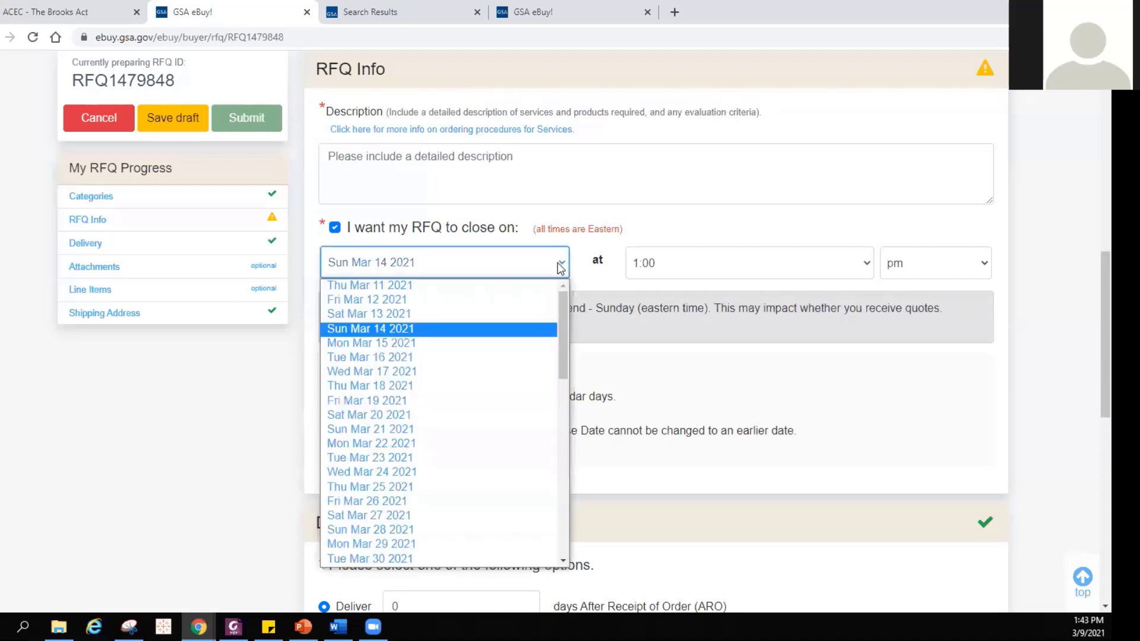
scroll(458, 440, "down", 10)
scroll(454, 534, "up", 3)
scroll(431, 512, "down", 3)
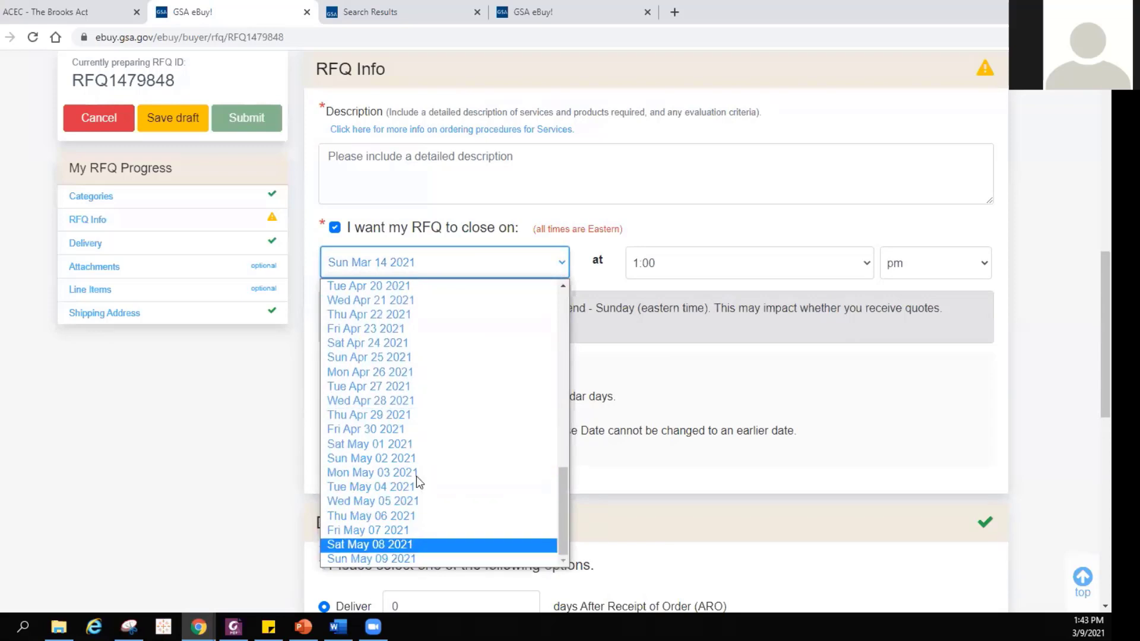
scroll(415, 482, "up", 10)
left_click(535, 326)
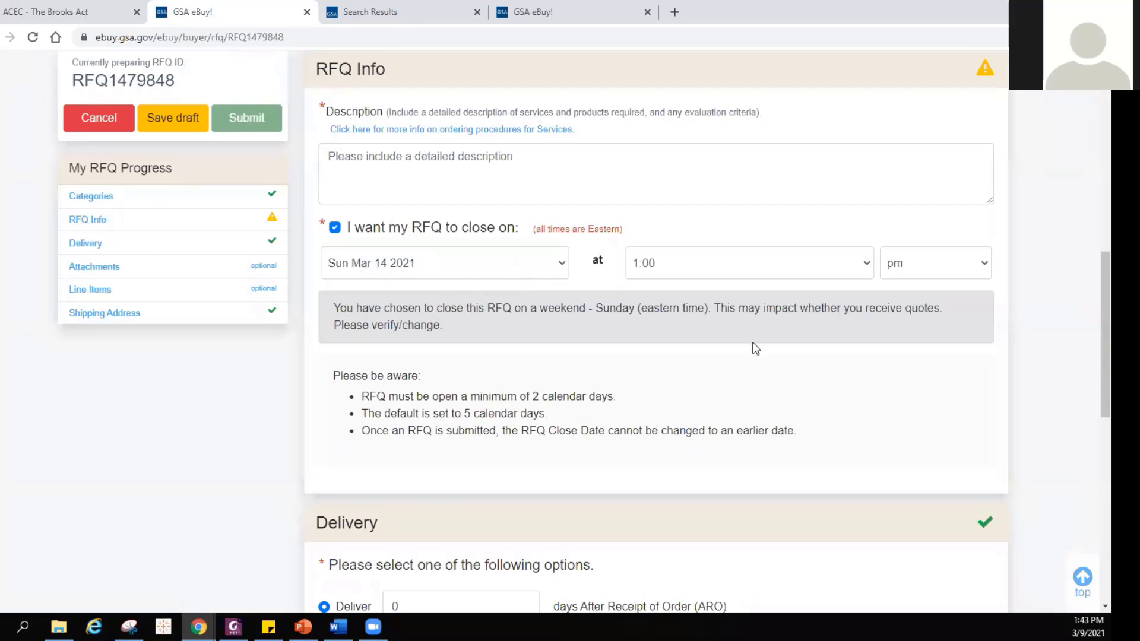
scroll(594, 353, "down", 1)
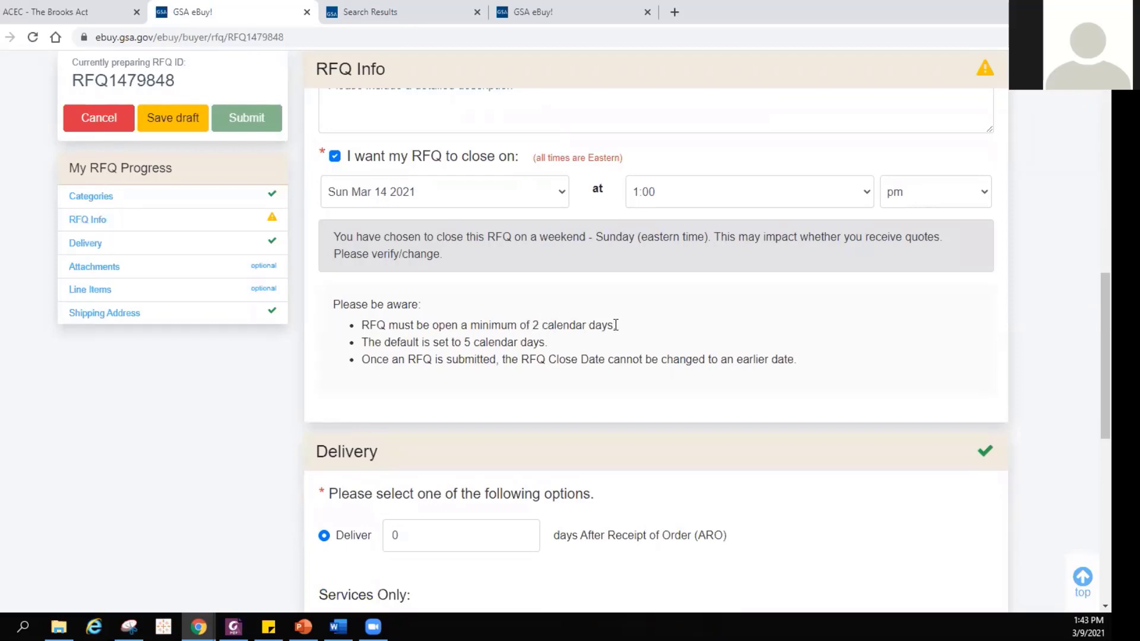
left_click_drag(613, 325, 467, 343)
left_click(459, 191)
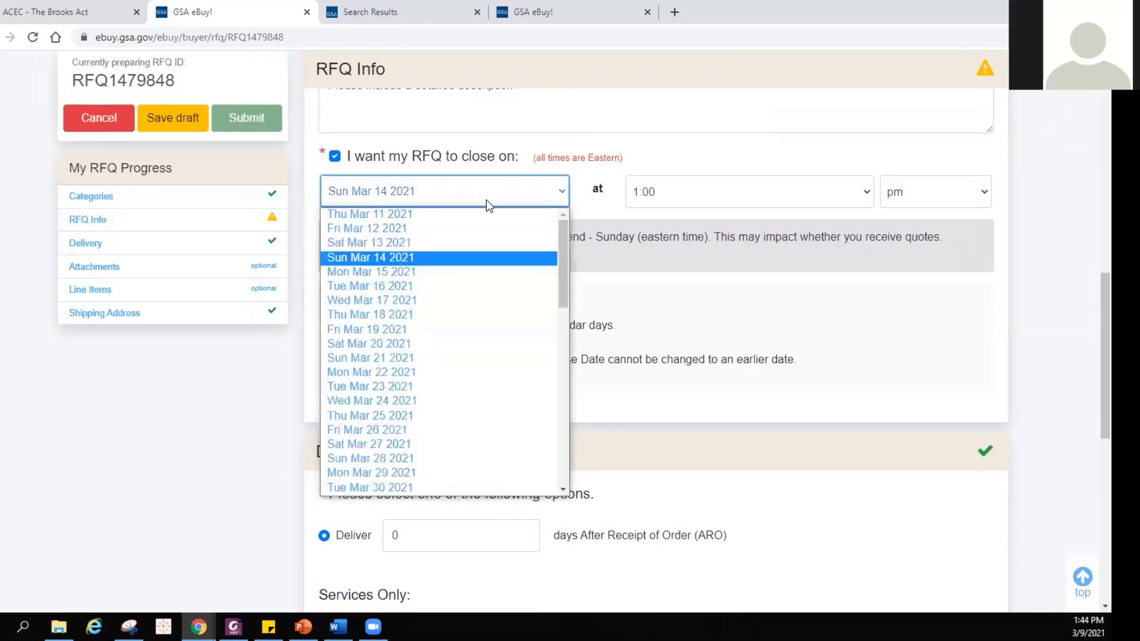
left_click(640, 273)
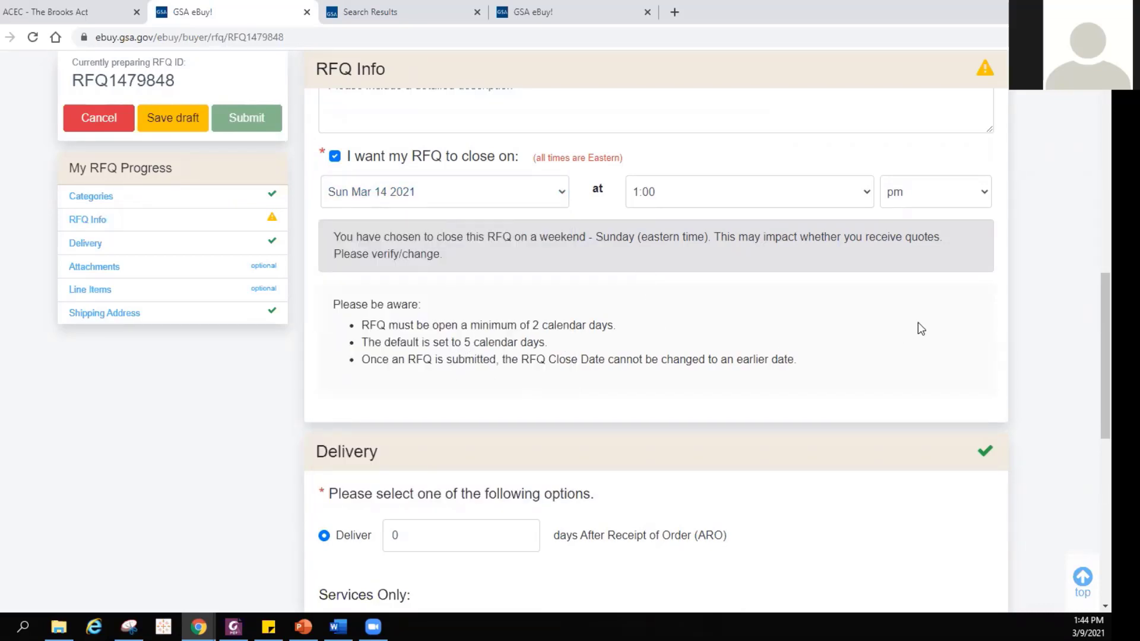
- Choose Period of performance as the delivery option under Services Only
scroll(719, 297, "down", 1)
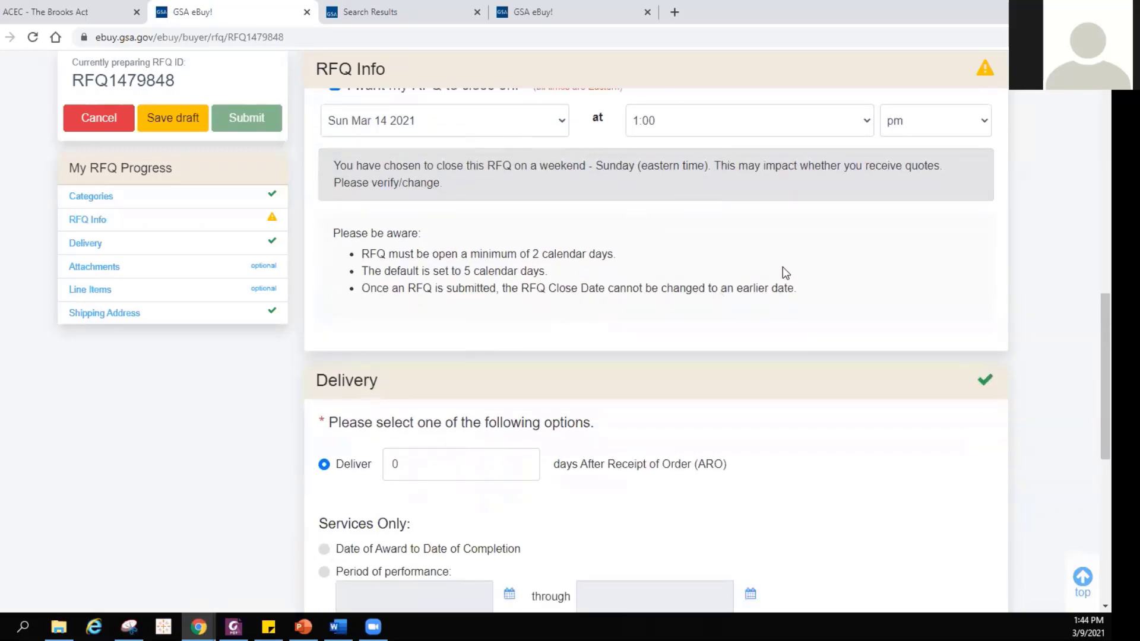
scroll(785, 272, "down", 1)
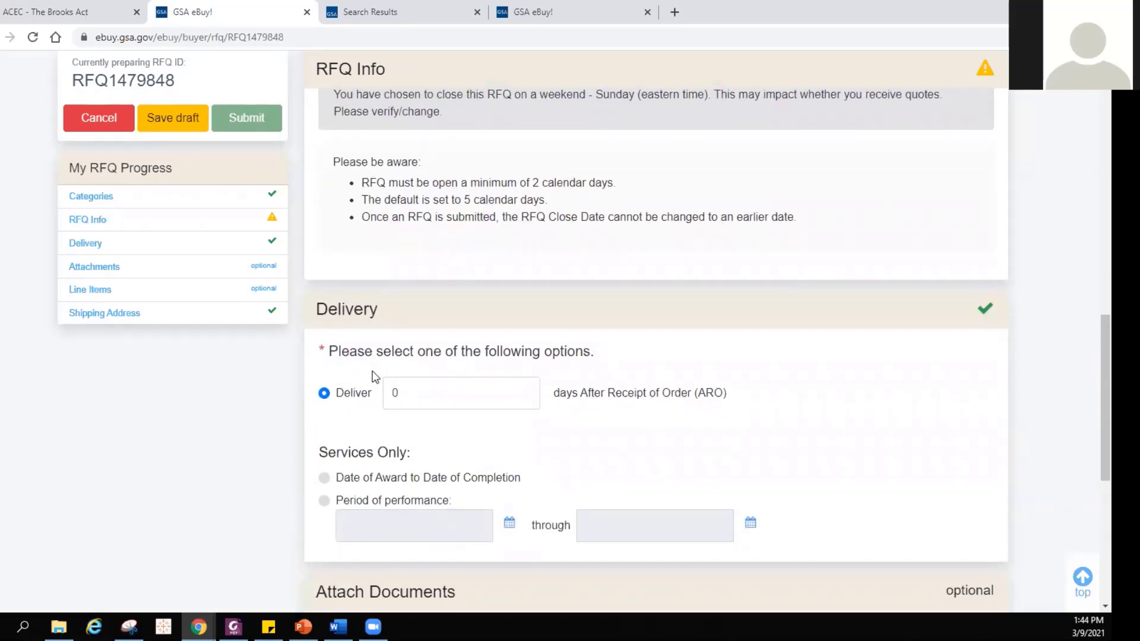
scroll(401, 386, "down", 1)
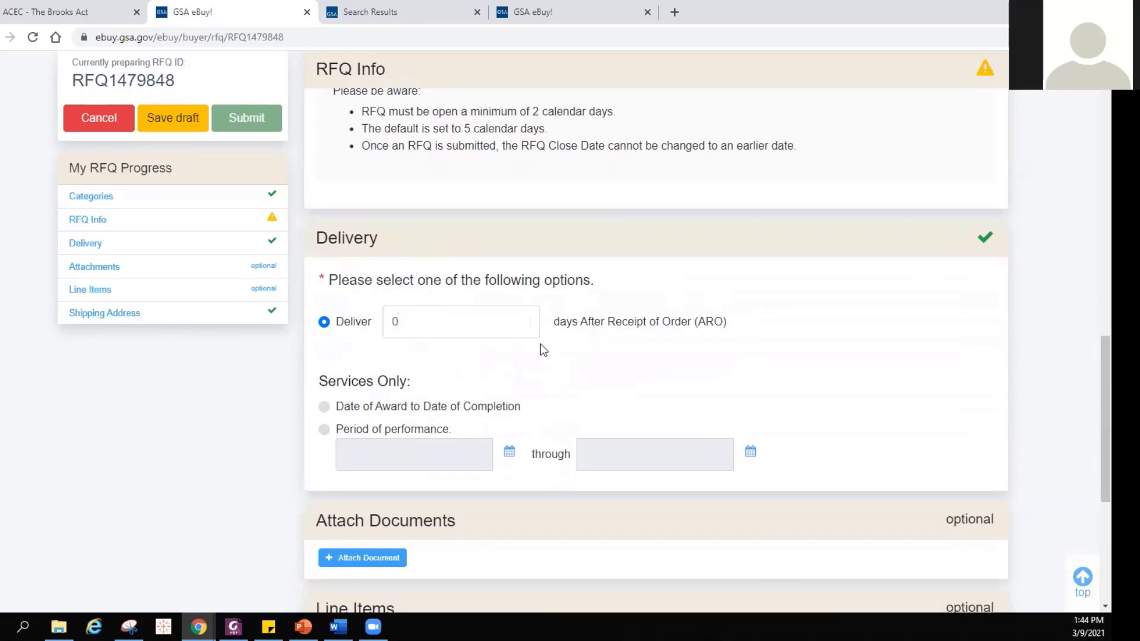
scroll(572, 361, "down", 1)
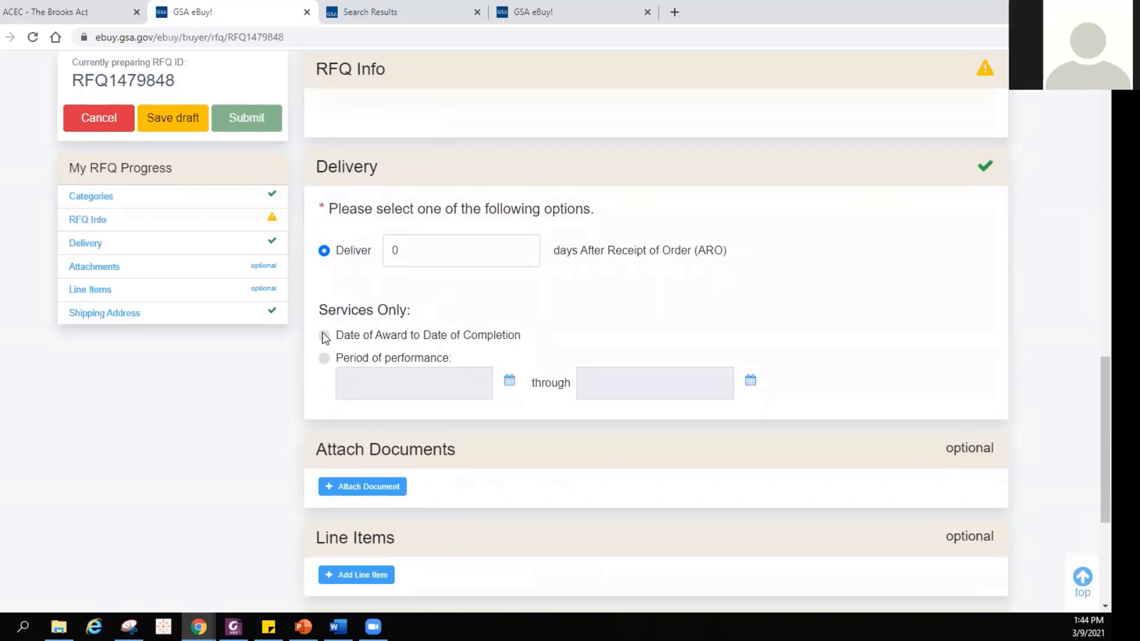
left_click(324, 358)
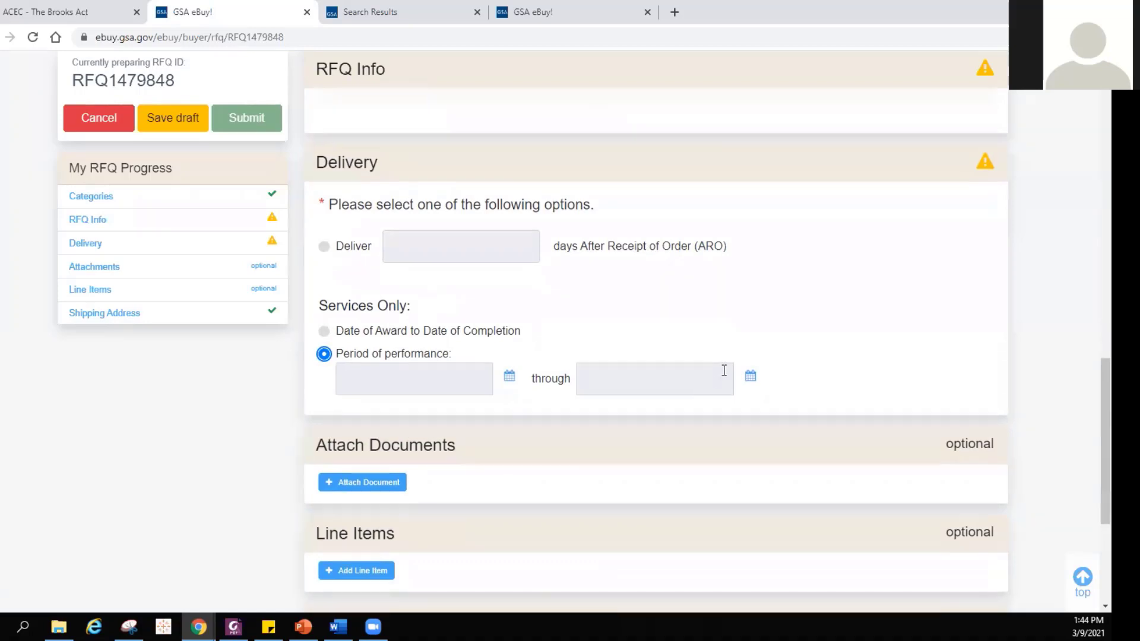
- Add a blank line item to the RFQ and review the default shipping address
scroll(647, 328, "down", 2)
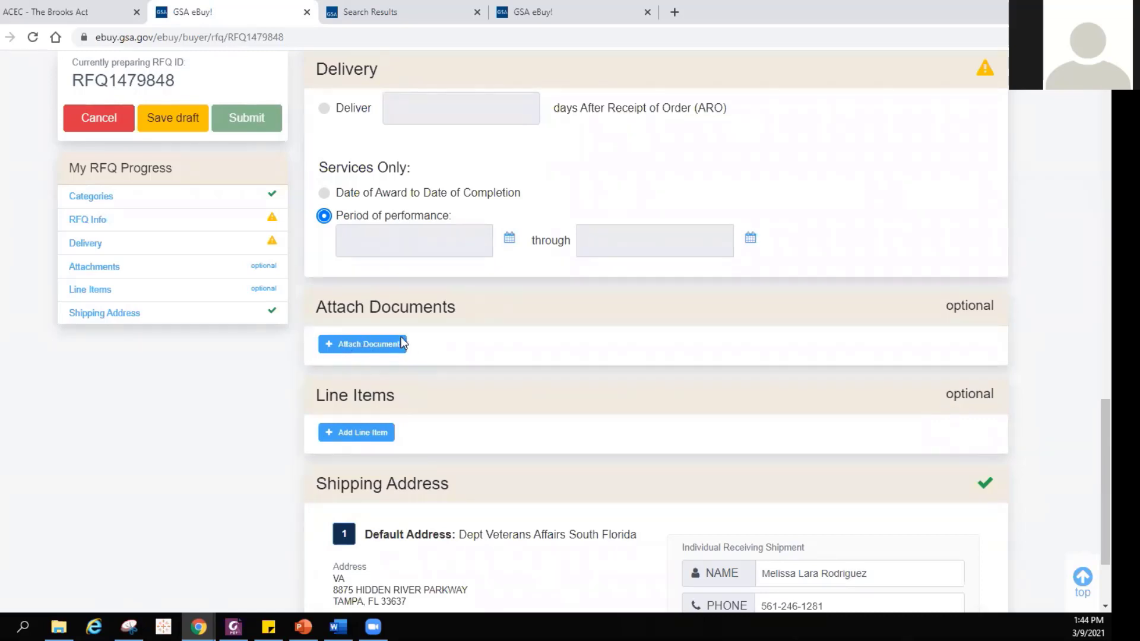
scroll(633, 336, "down", 1)
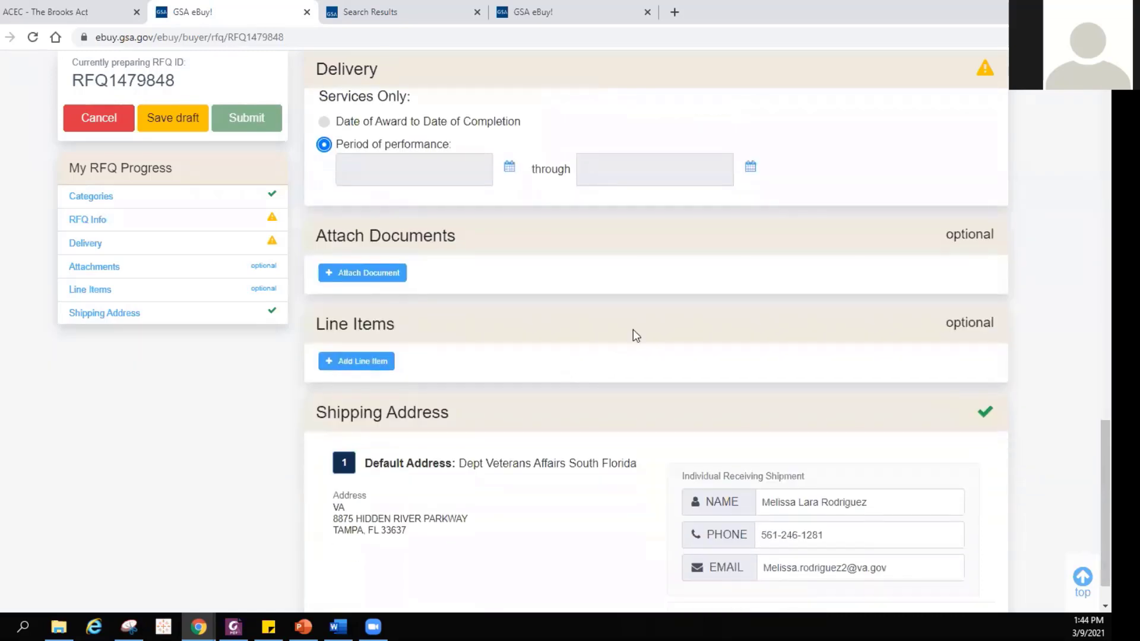
left_click(367, 363)
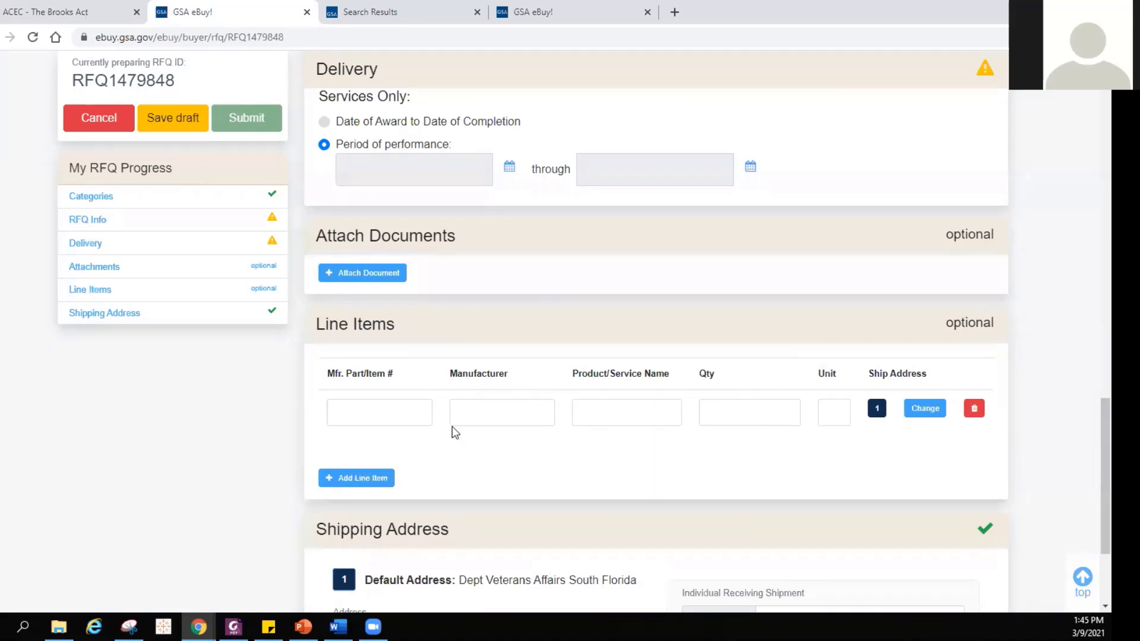
scroll(667, 415, "down", 3)
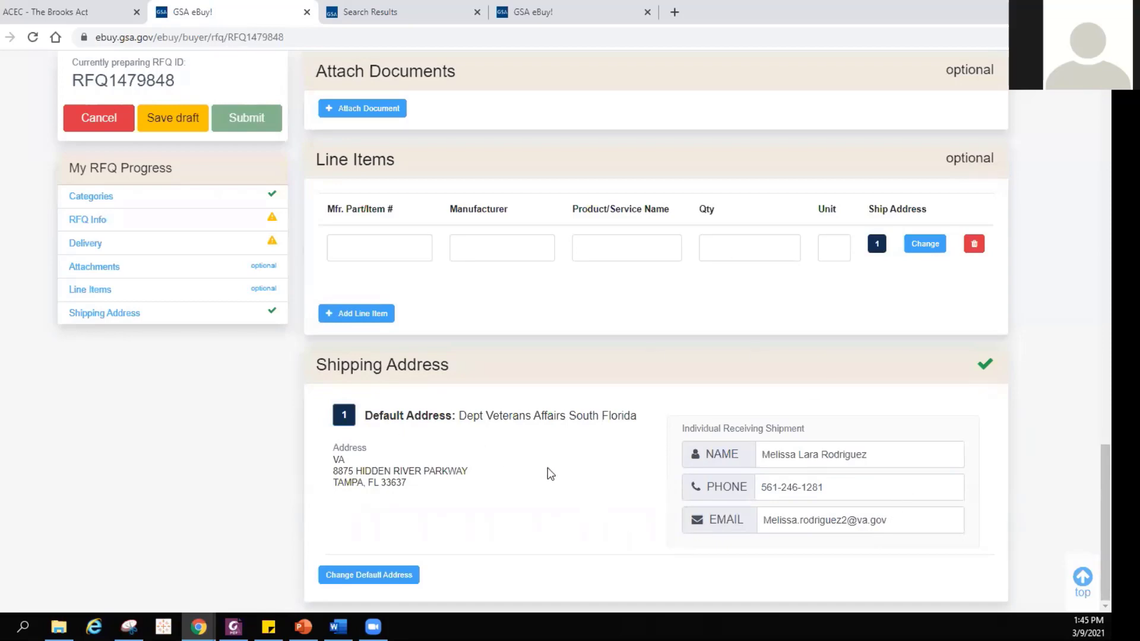
- Leave the RFQ draft for My RFQs without saving its changes and browse the list of active RFQs
scroll(550, 513, "up", 15)
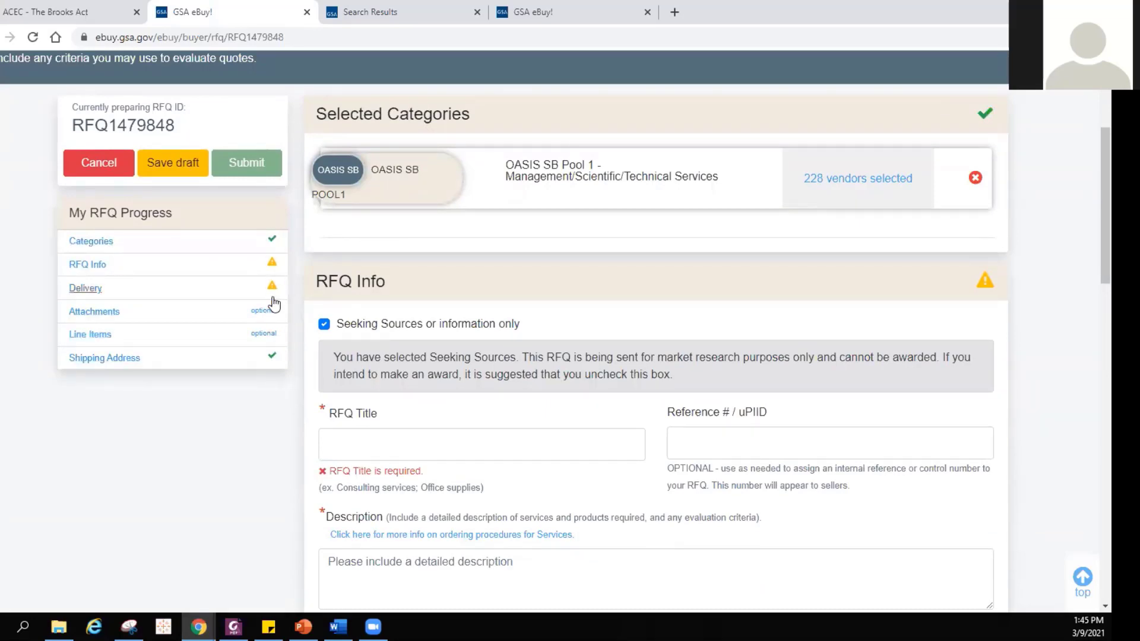
scroll(277, 356, "up", 4)
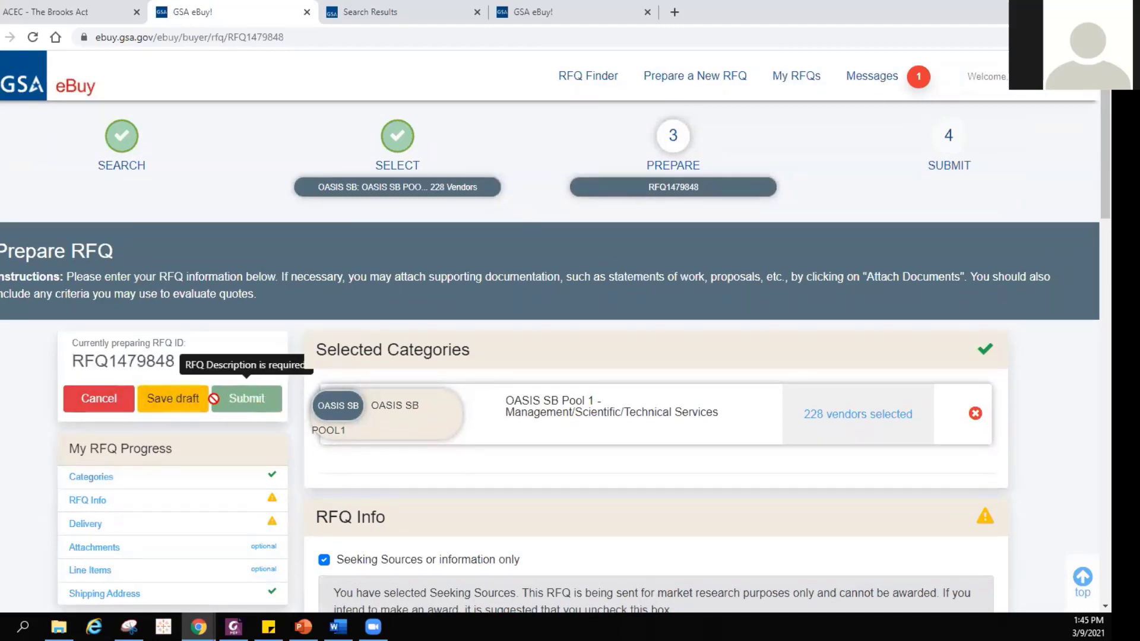
left_click(809, 80)
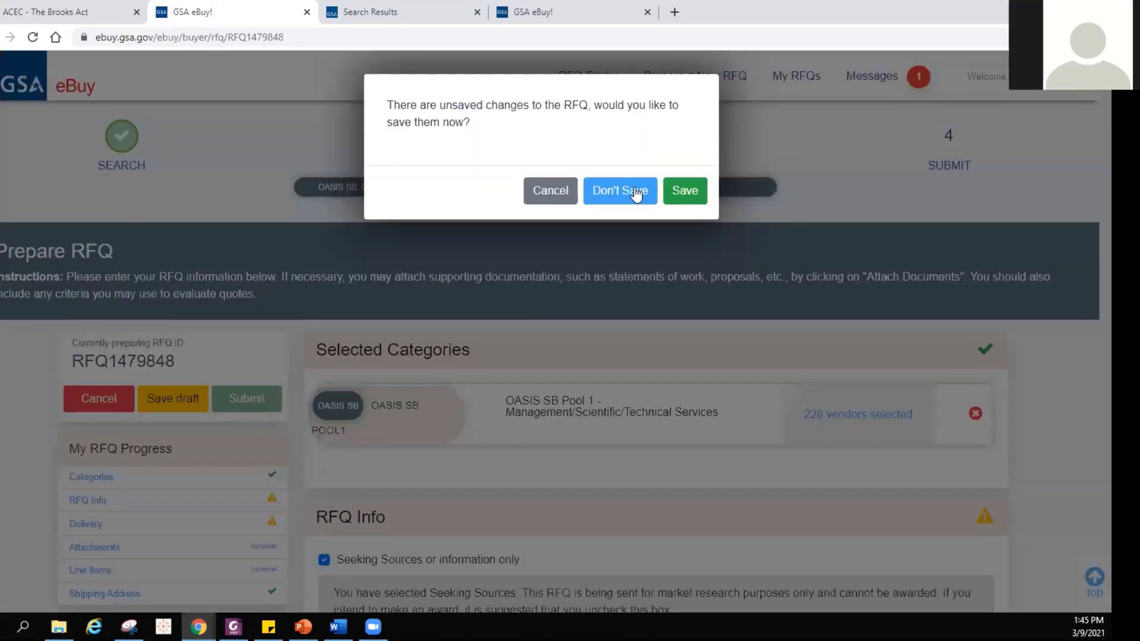
left_click(617, 200)
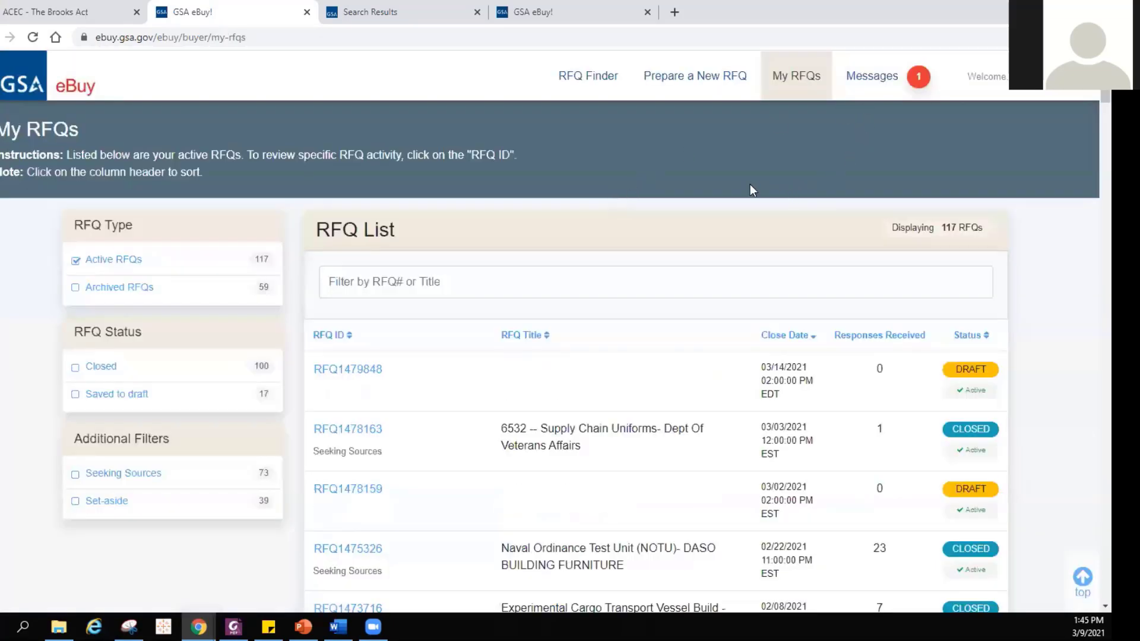
scroll(825, 178, "down", 10)
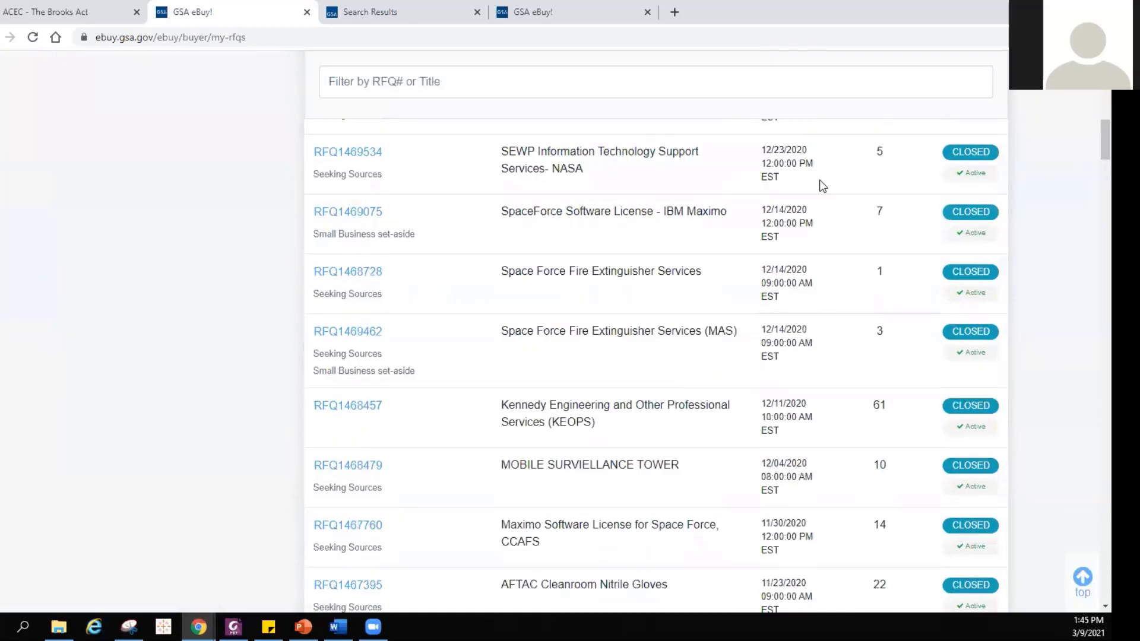
- Find the closed Patrick AFB (45th Space Wing) Control Tower Window Shades RFQ among the listed RFQs and open its details in a separate window
scroll(823, 182, "down", 1)
scroll(562, 224, "down", 10)
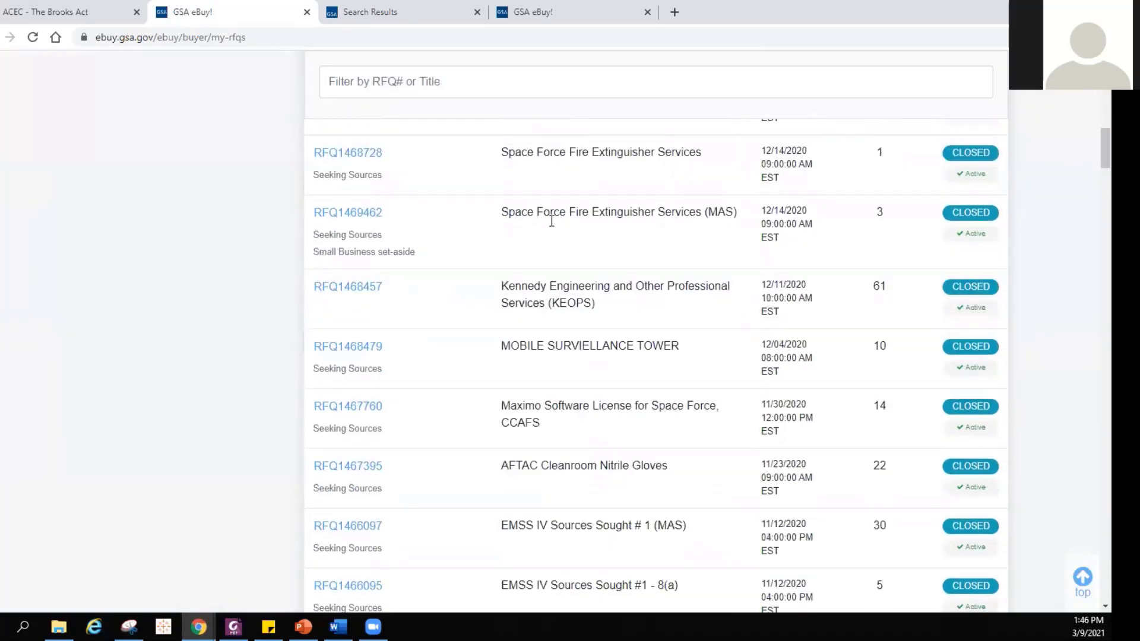
scroll(582, 271, "down", 20)
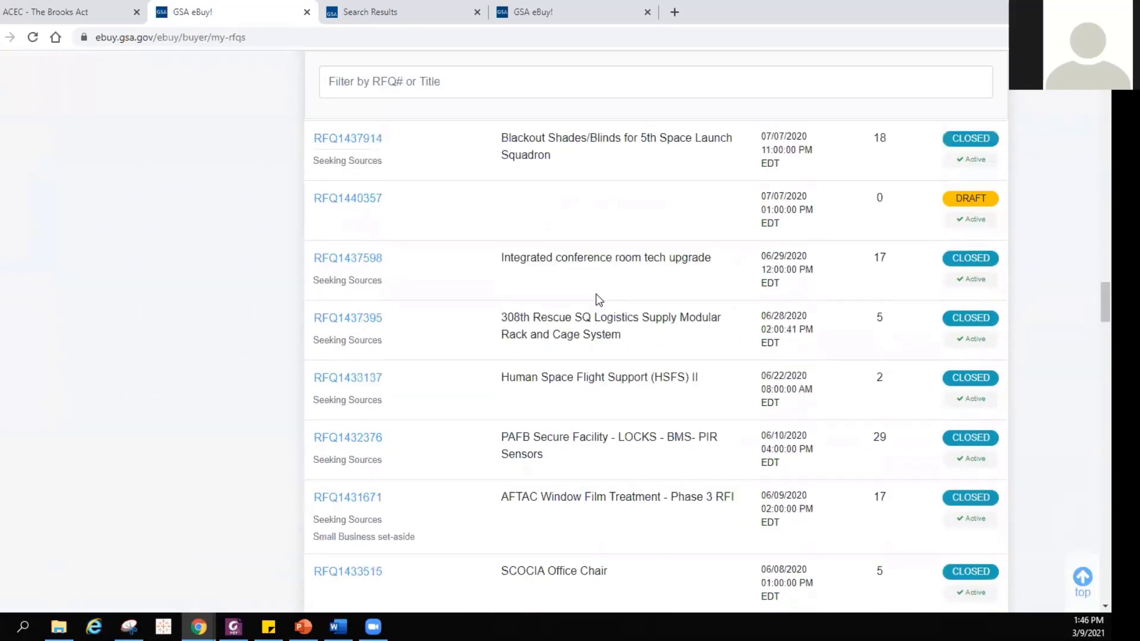
scroll(598, 297, "up", 15)
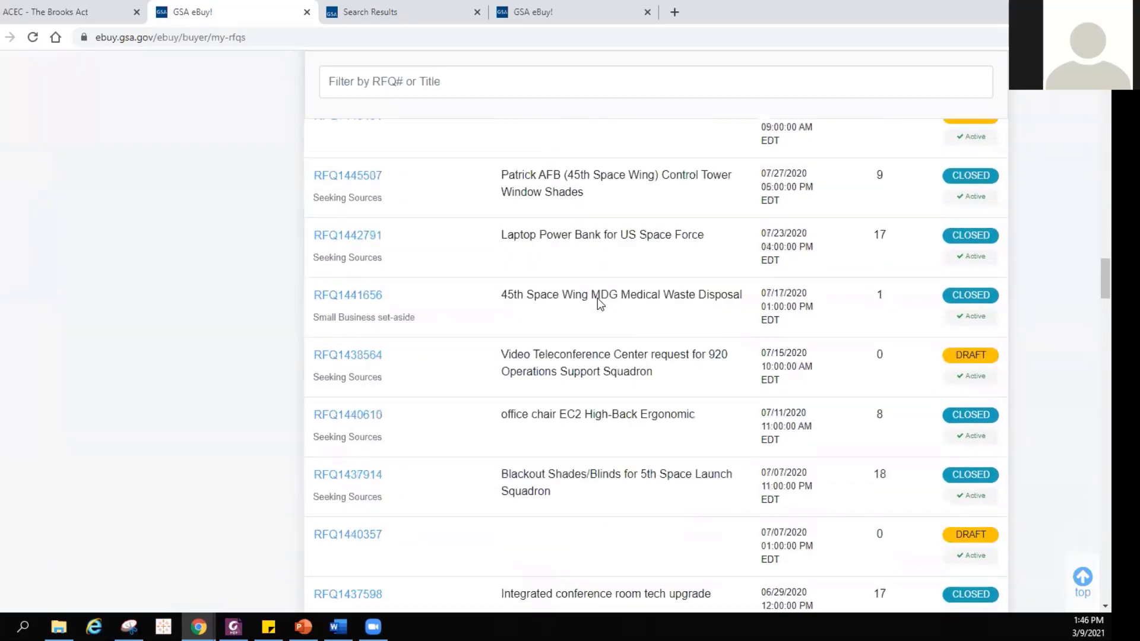
scroll(601, 309, "up", 10)
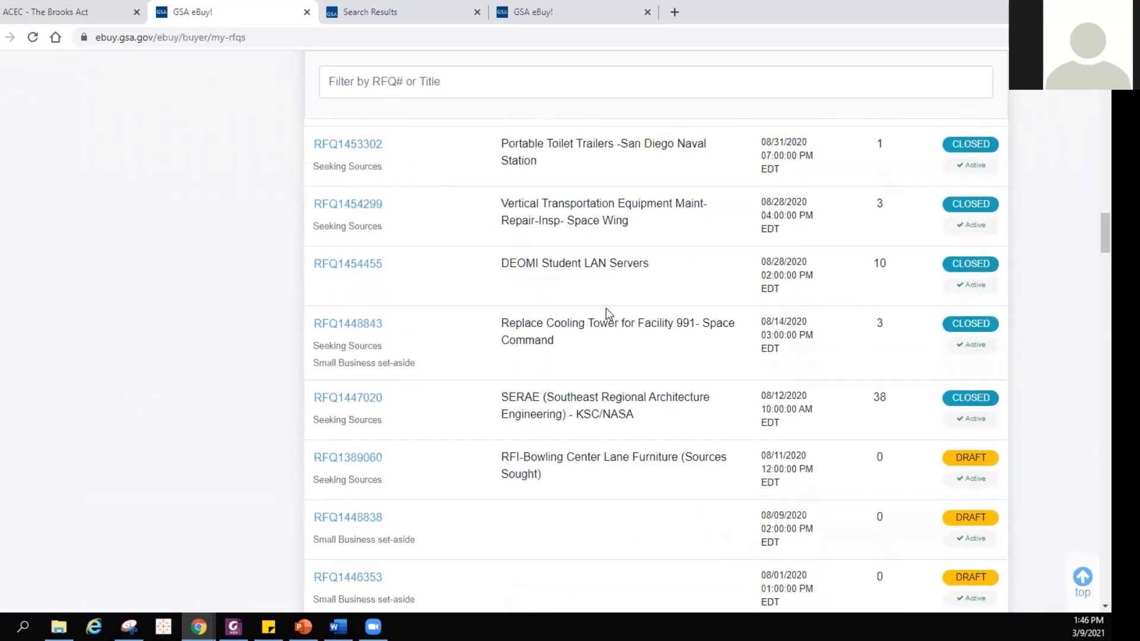
scroll(612, 312, "up", 4)
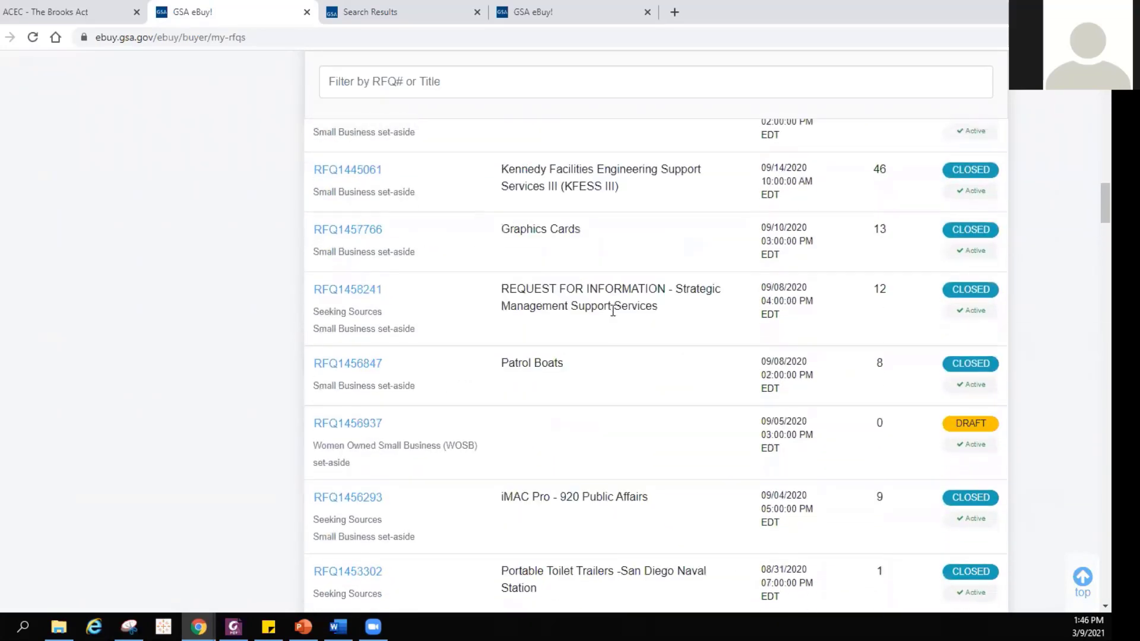
scroll(613, 310, "up", 1)
scroll(612, 311, "down", 1)
scroll(419, 274, "down", 10)
scroll(437, 255, "down", 4)
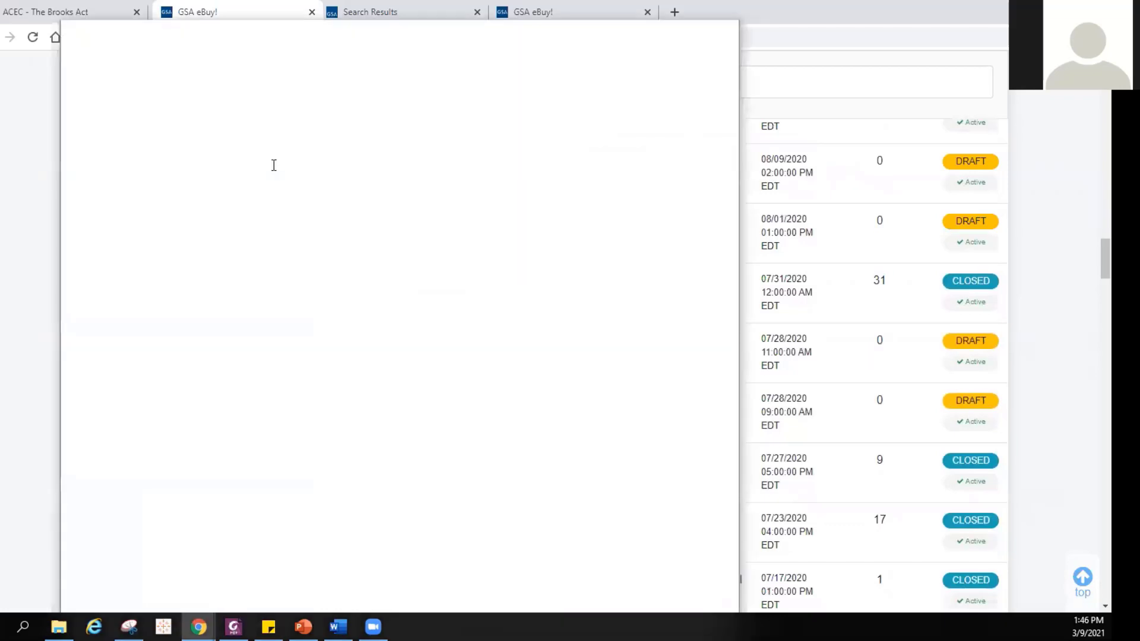
key("ctrl+w")
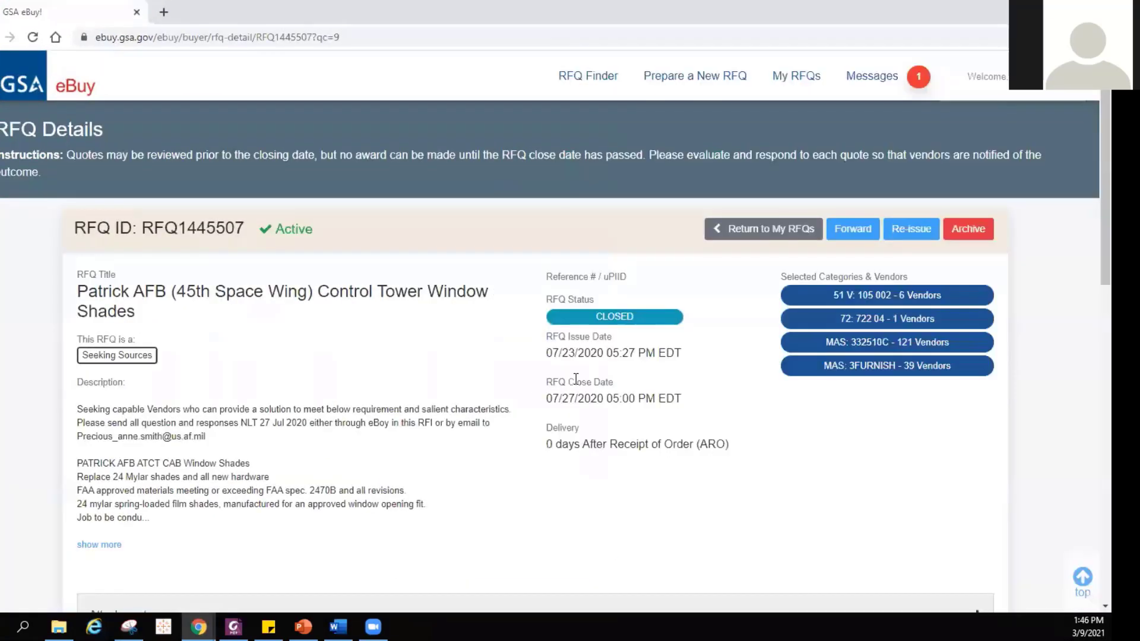
- Review the window shades RFQ's description, issue and close dates, delivery terms, and selected categories and vendors
scroll(350, 333, "down", 10)
scroll(355, 333, "up", 7)
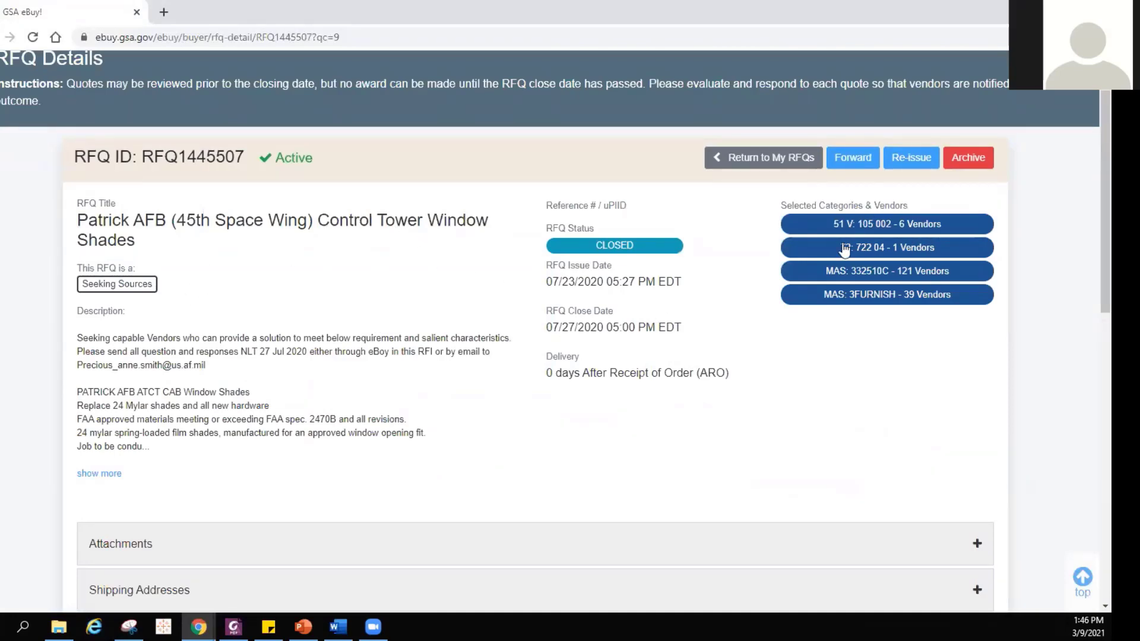
scroll(924, 384, "down", 3)
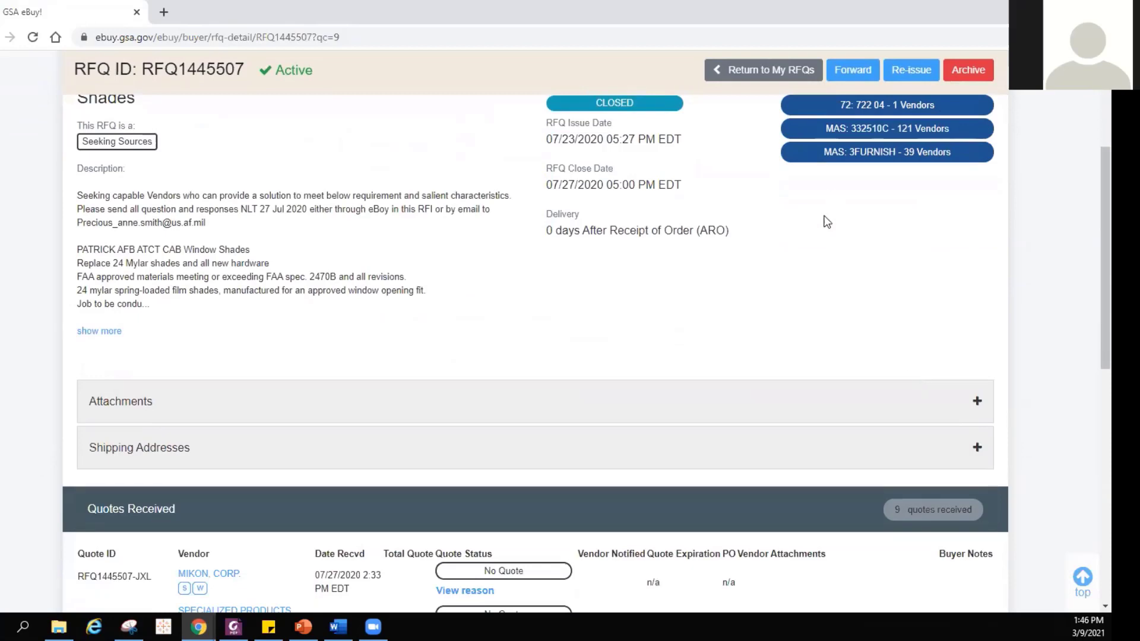
scroll(924, 384, "up", 4)
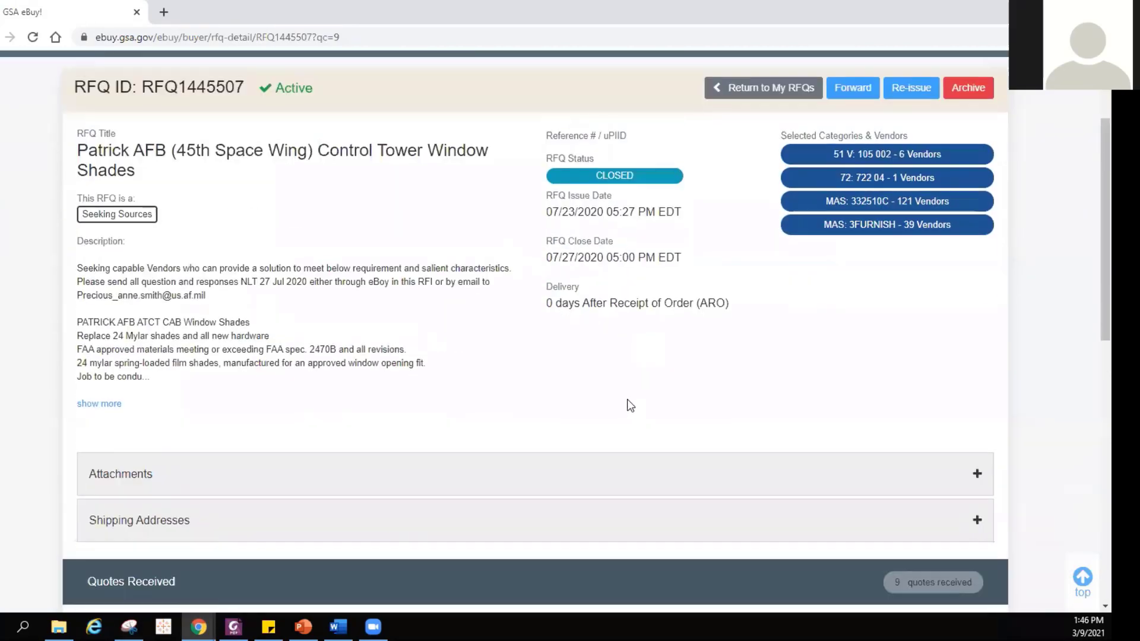
scroll(627, 399, "down", 2)
scroll(663, 363, "down", 1)
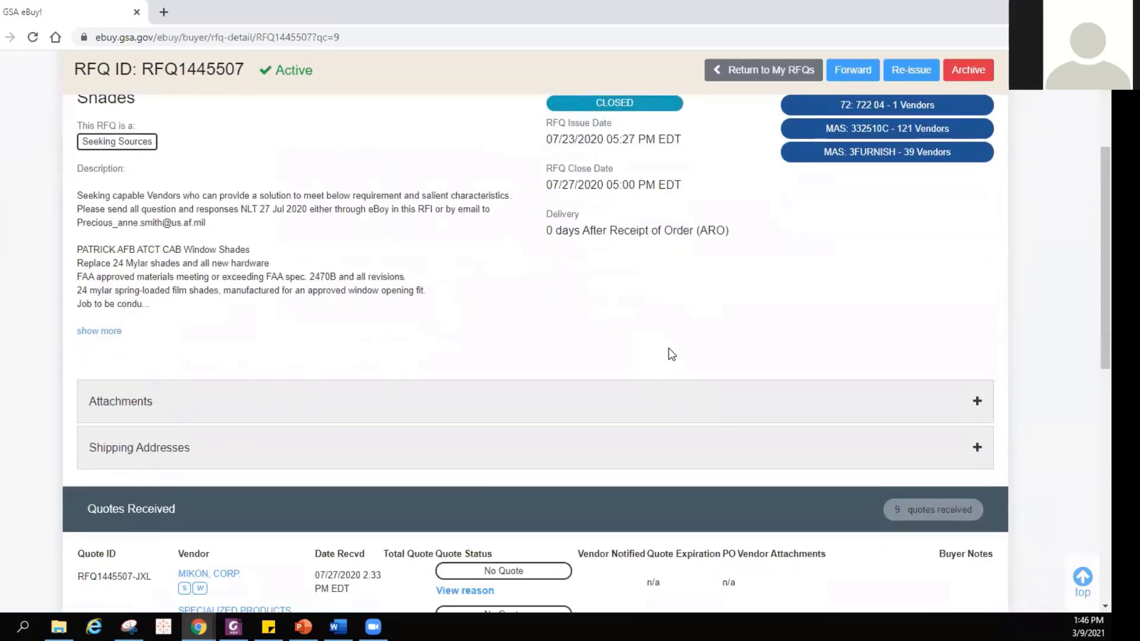
scroll(667, 350, "down", 1)
scroll(659, 333, "up", 2)
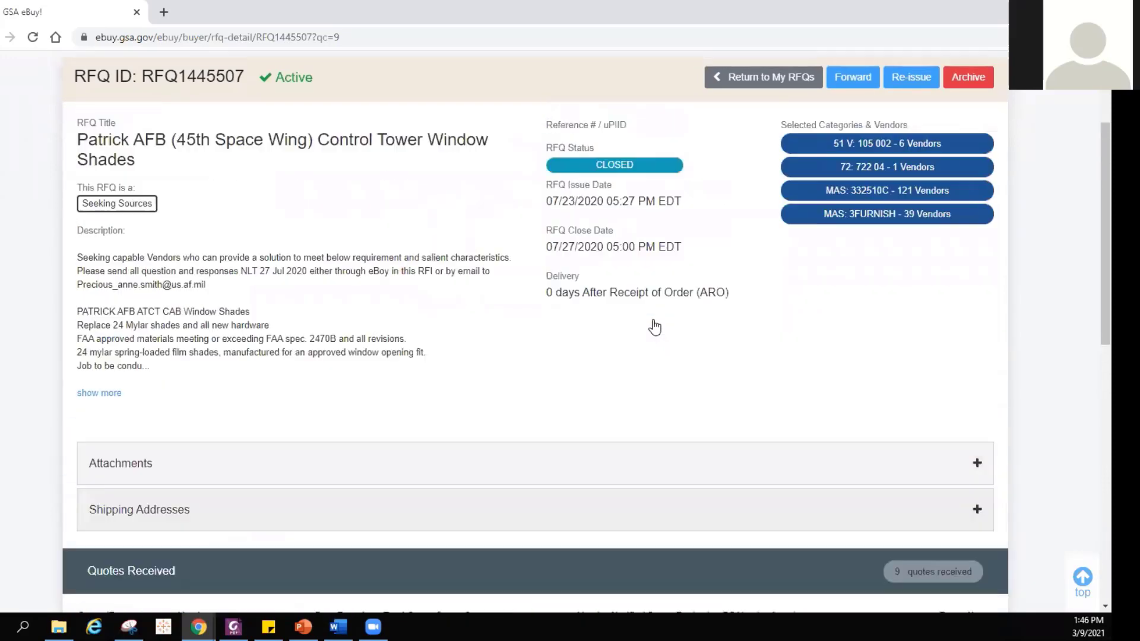
scroll(653, 328, "down", 1)
scroll(653, 332, "up", 2)
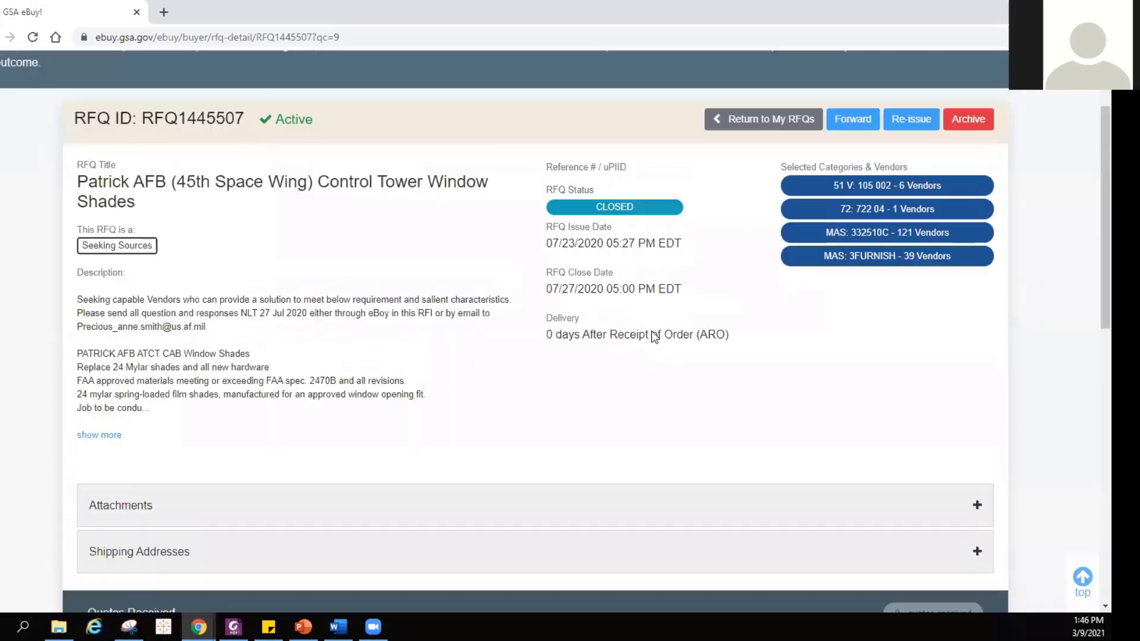
scroll(654, 335, "up", 1)
- Review the quotes received for the window shades RFQ, including vendors, quote statuses, expiration dates and vendor attachments
scroll(542, 451, "down", 6)
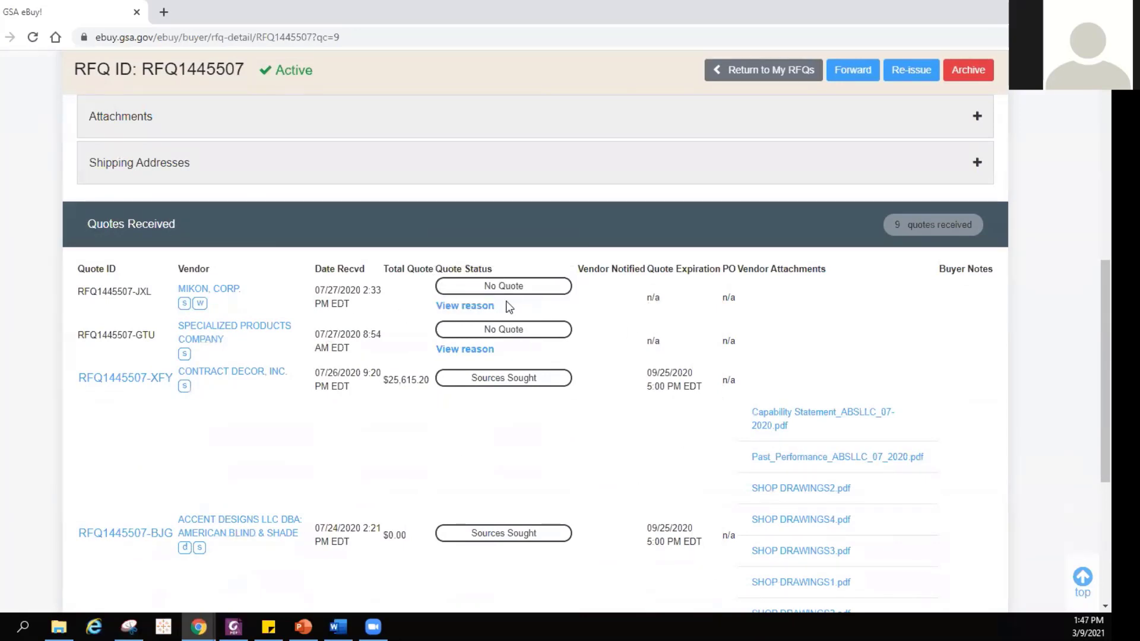
scroll(527, 406, "down", 1)
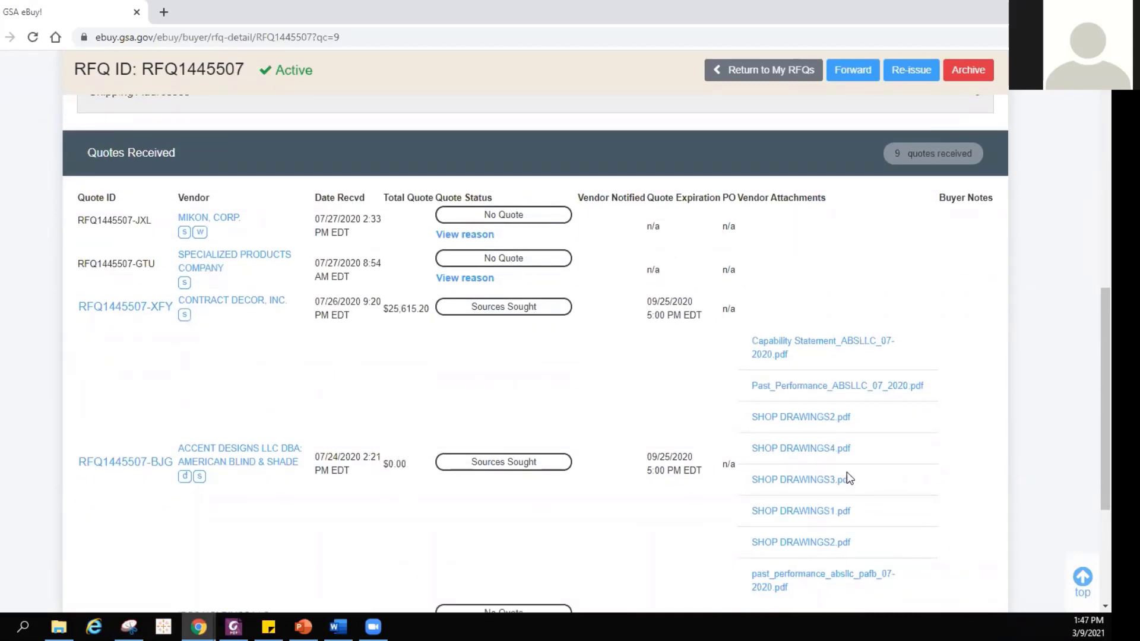
scroll(818, 553, "down", 1)
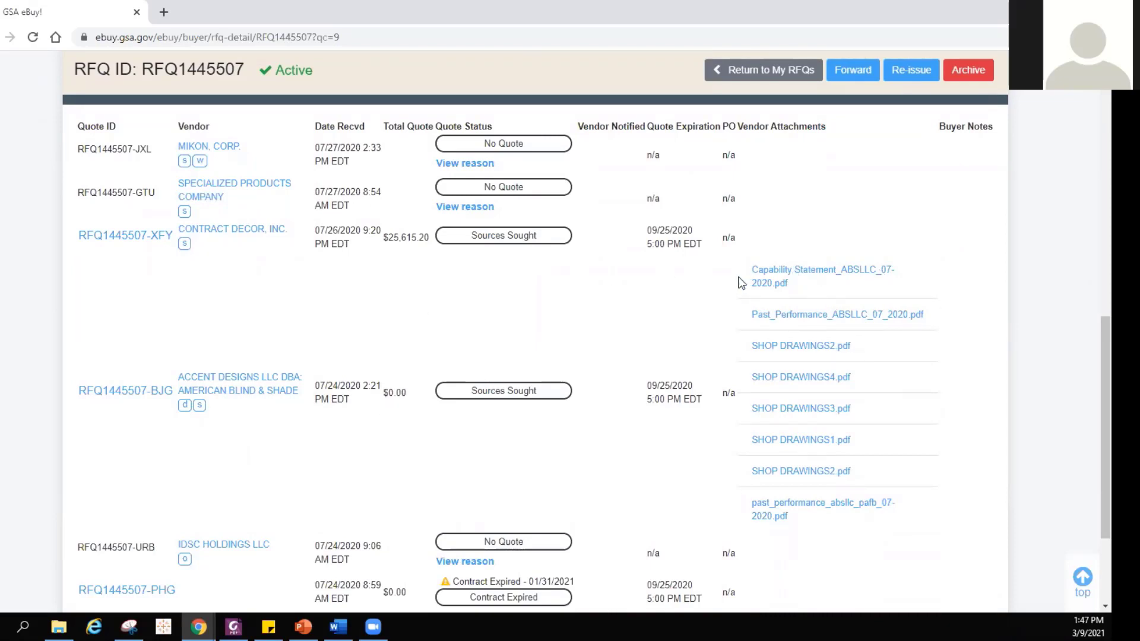
scroll(850, 351, "down", 1)
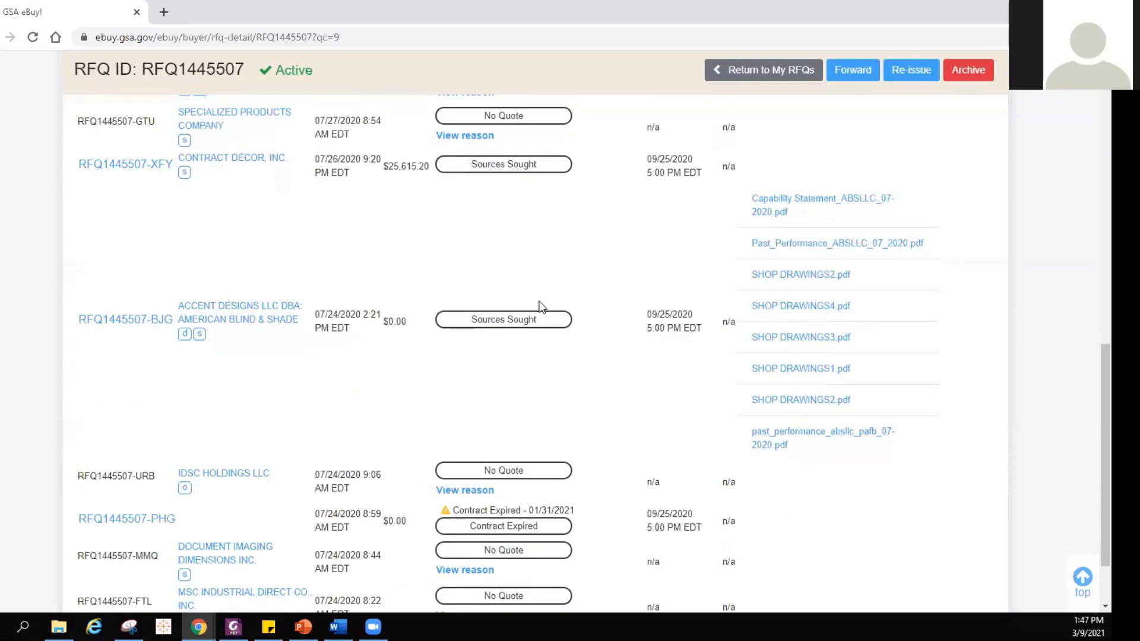
scroll(542, 312, "down", 3)
scroll(544, 316, "up", 7)
scroll(544, 315, "down", 4)
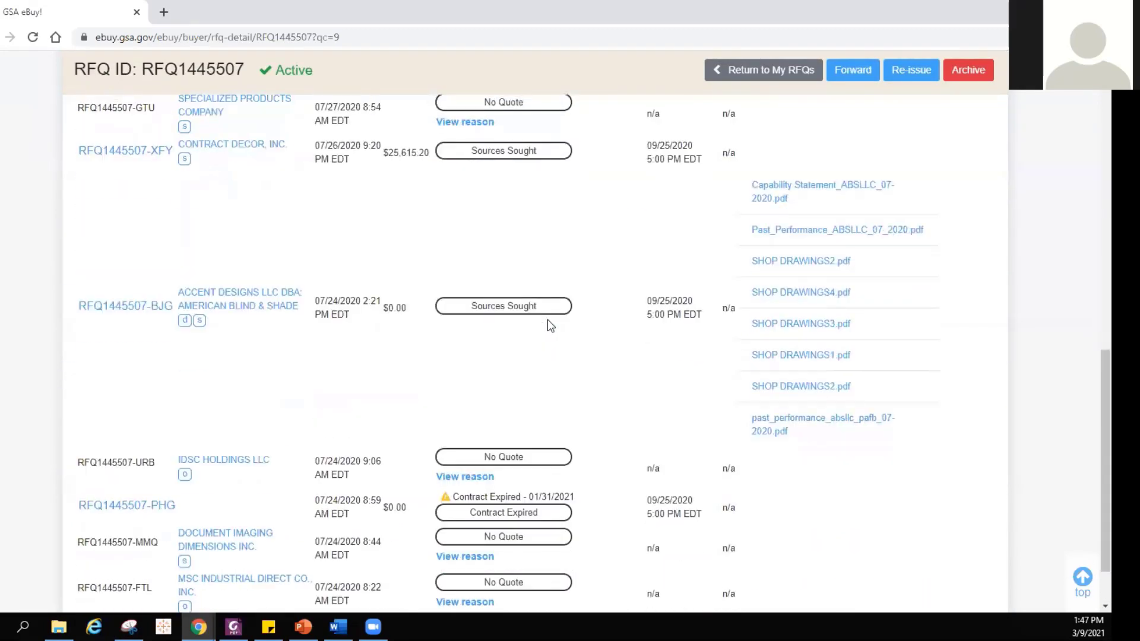
scroll(547, 321, "down", 1)
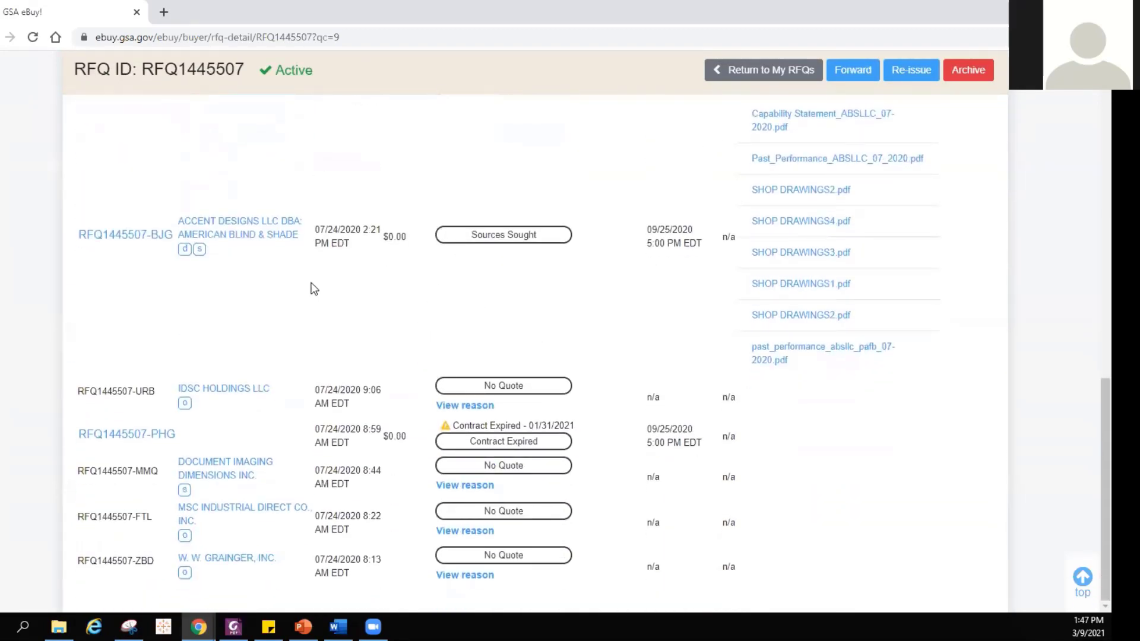
scroll(314, 290, "up", 8)
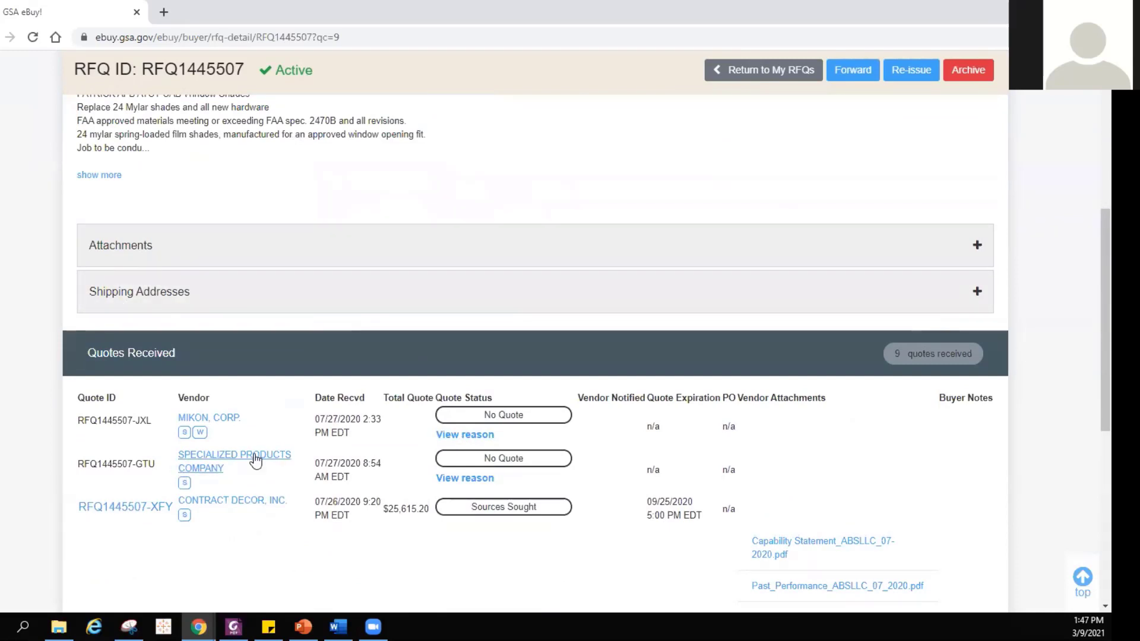
scroll(231, 408, "down", 6)
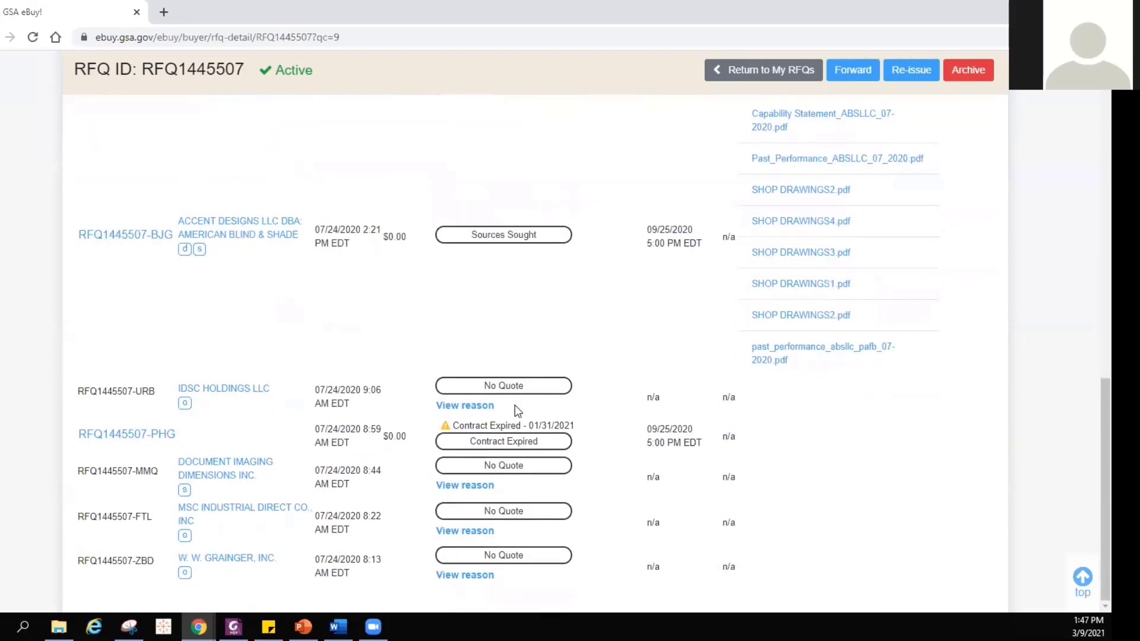
scroll(851, 252, "up", 2)
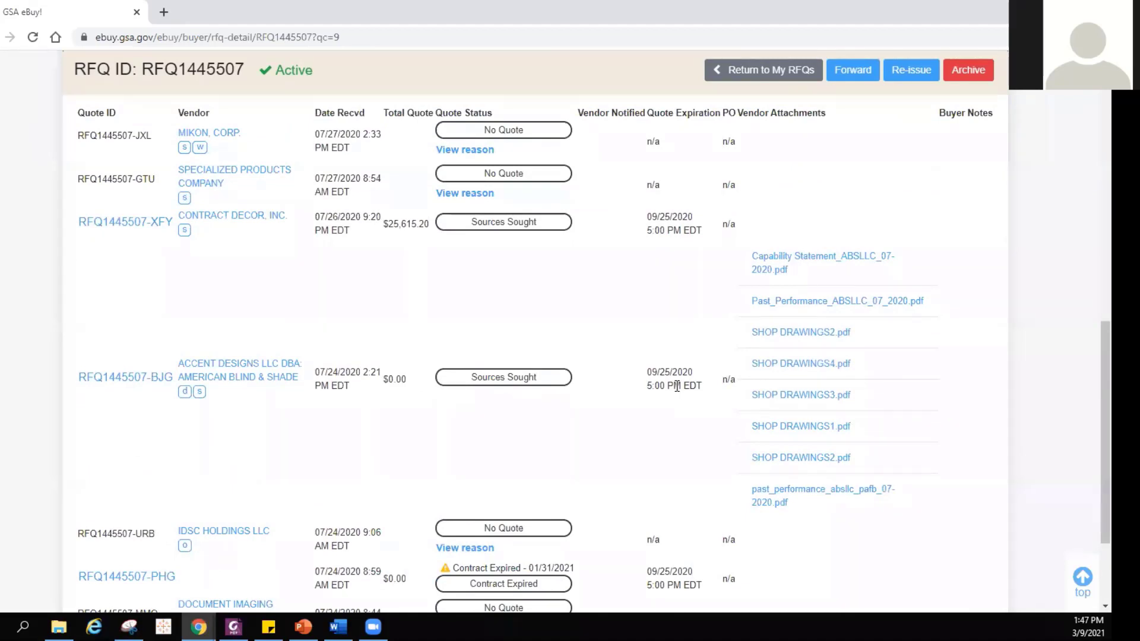
scroll(677, 387, "up", 3)
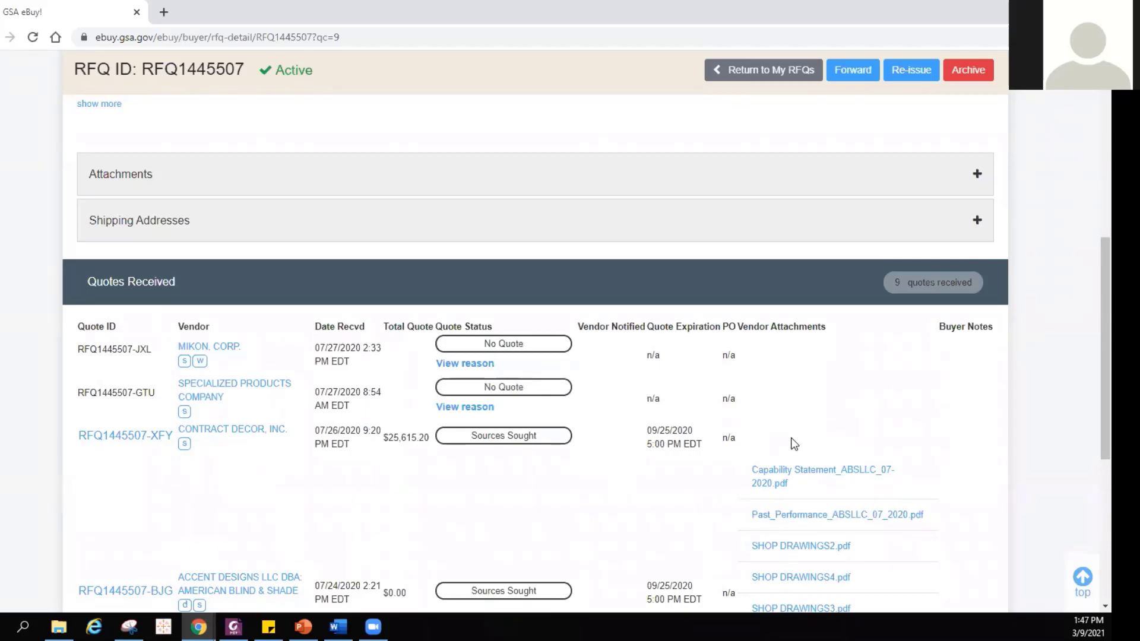
- Highlight the Seeking Sources designation on the RFQ and check it against the quotes received
scroll(780, 394, "up", 7)
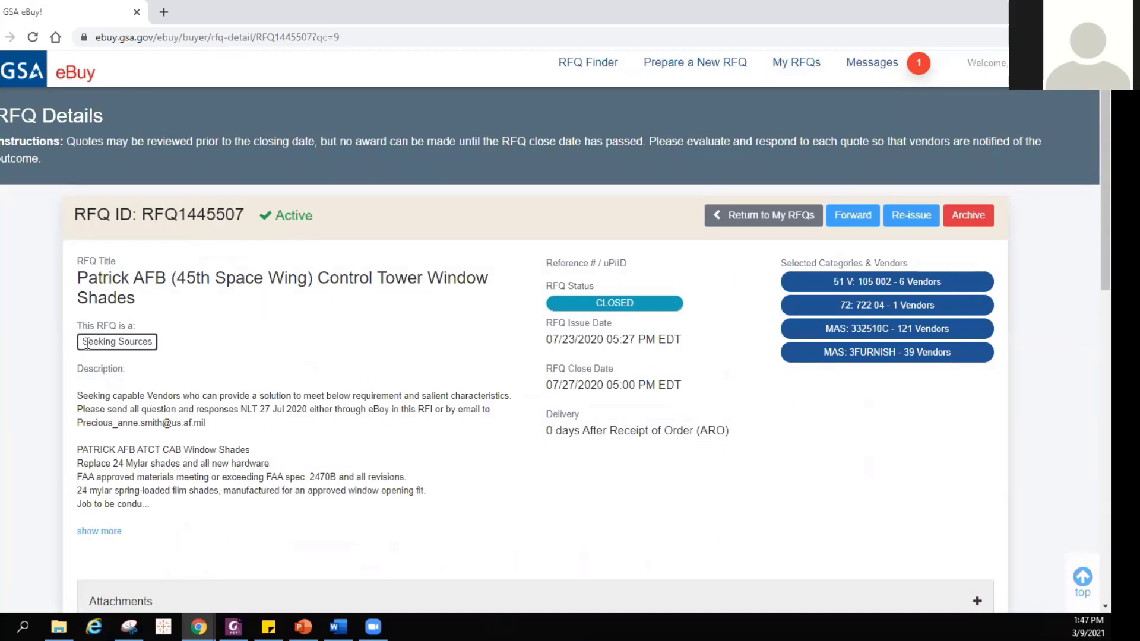
left_click_drag(86, 343, 153, 344)
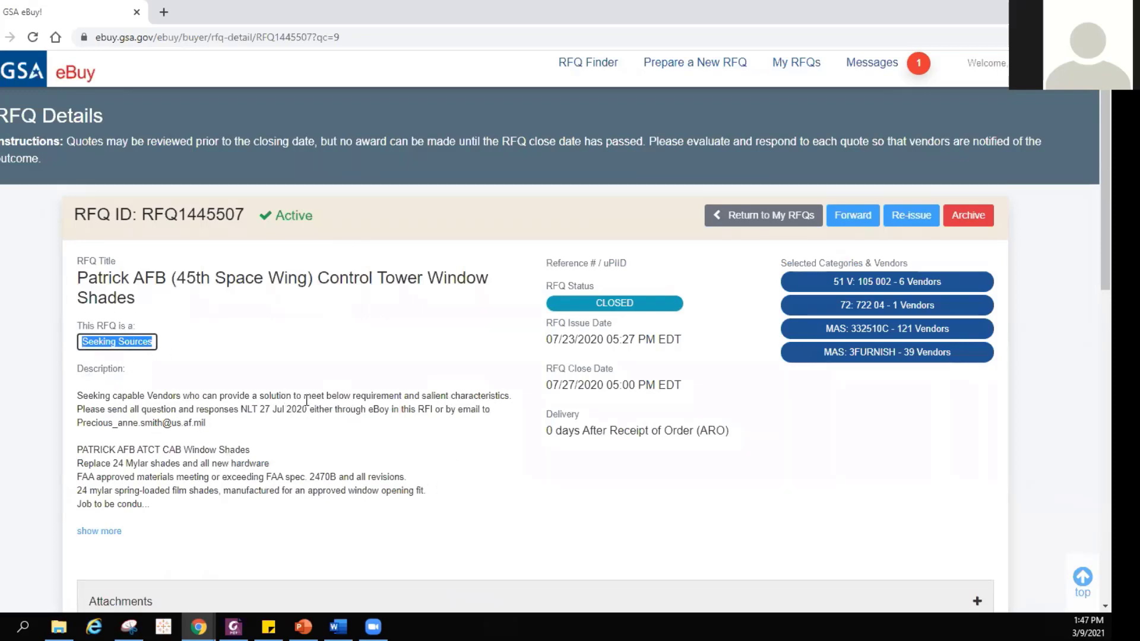
scroll(314, 385, "down", 8)
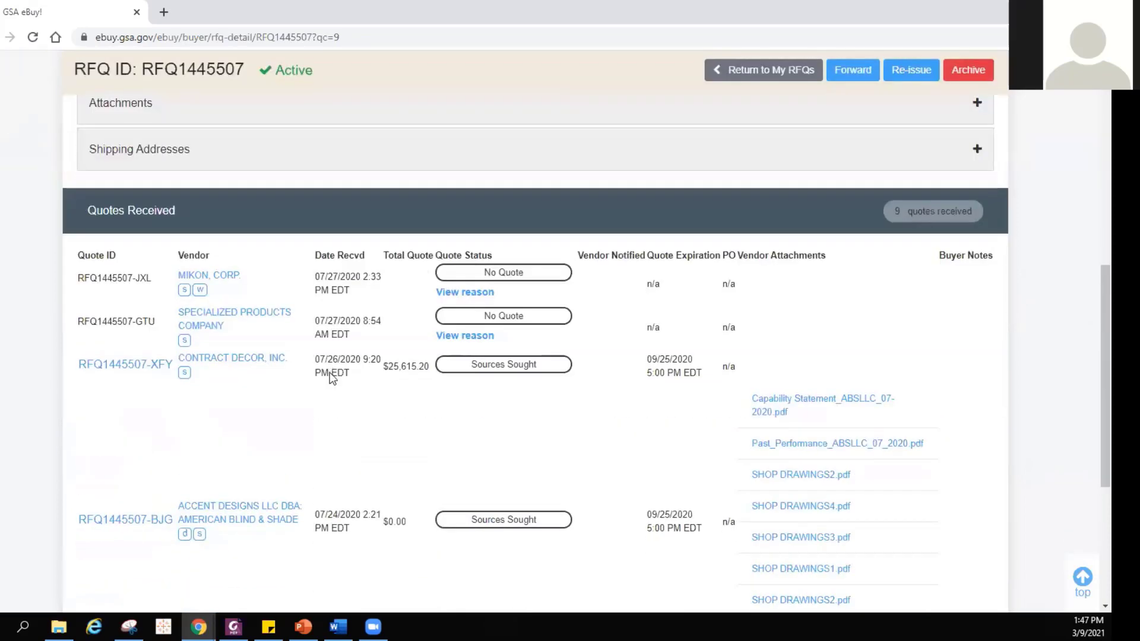
scroll(333, 386, "up", 8)
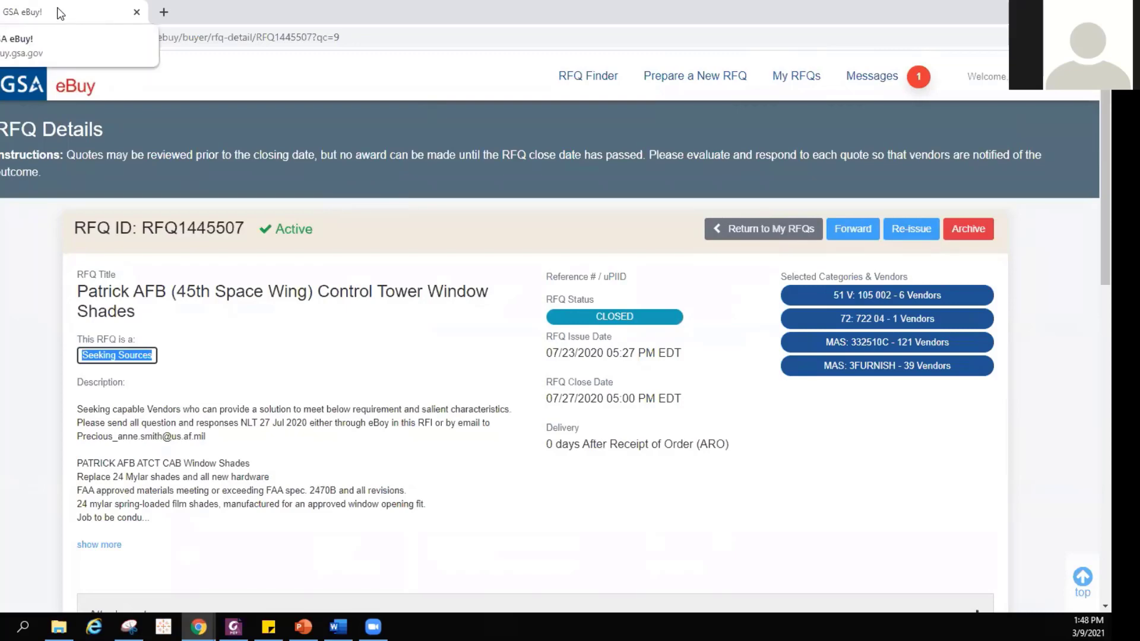
- Open the Accent Designs LLC (American Blind & Shade) quote and review its vendor information, attachments, totals and Buyer Notes section
scroll(199, 333, "down", 6)
scroll(200, 329, "up", 6)
scroll(297, 352, "down", 8)
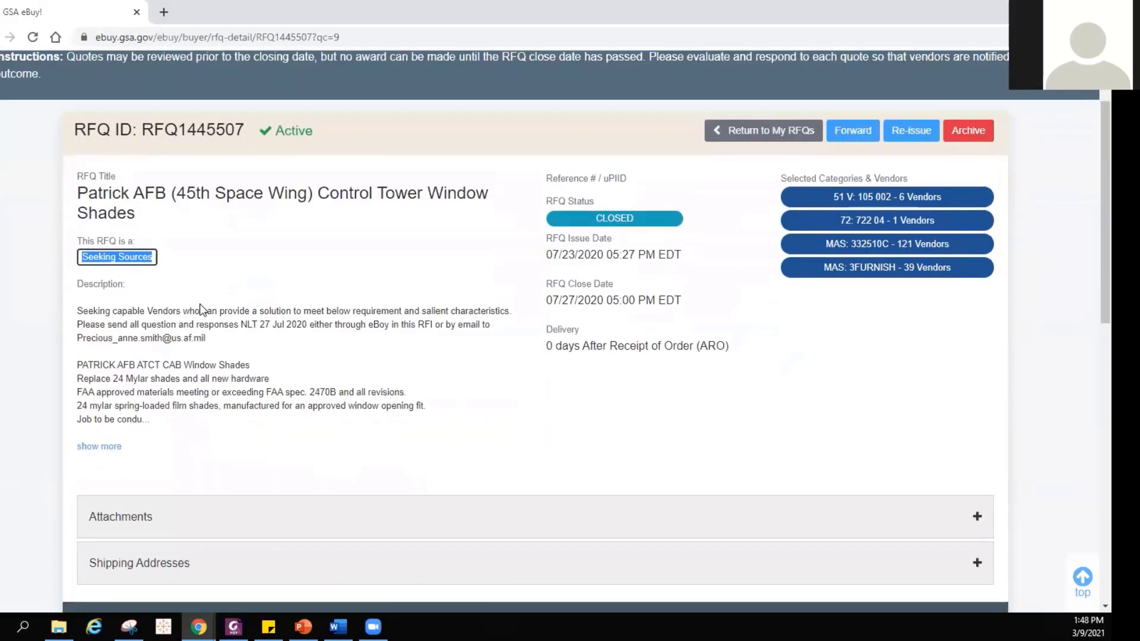
scroll(297, 352, "down", 3)
scroll(701, 242, "up", 2)
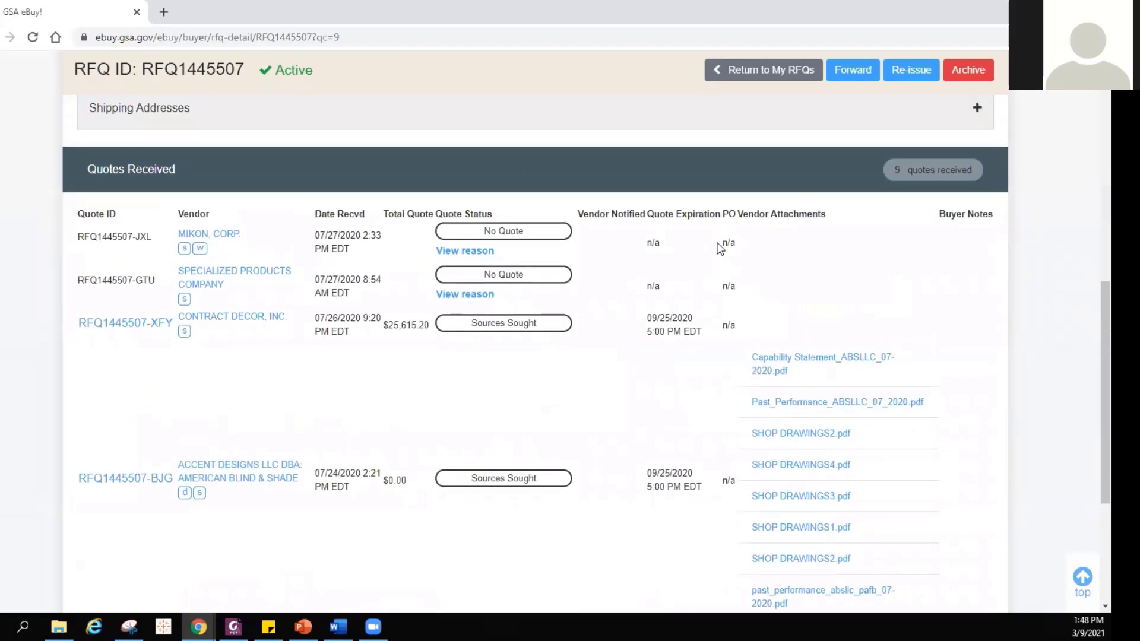
scroll(757, 296, "down", 3)
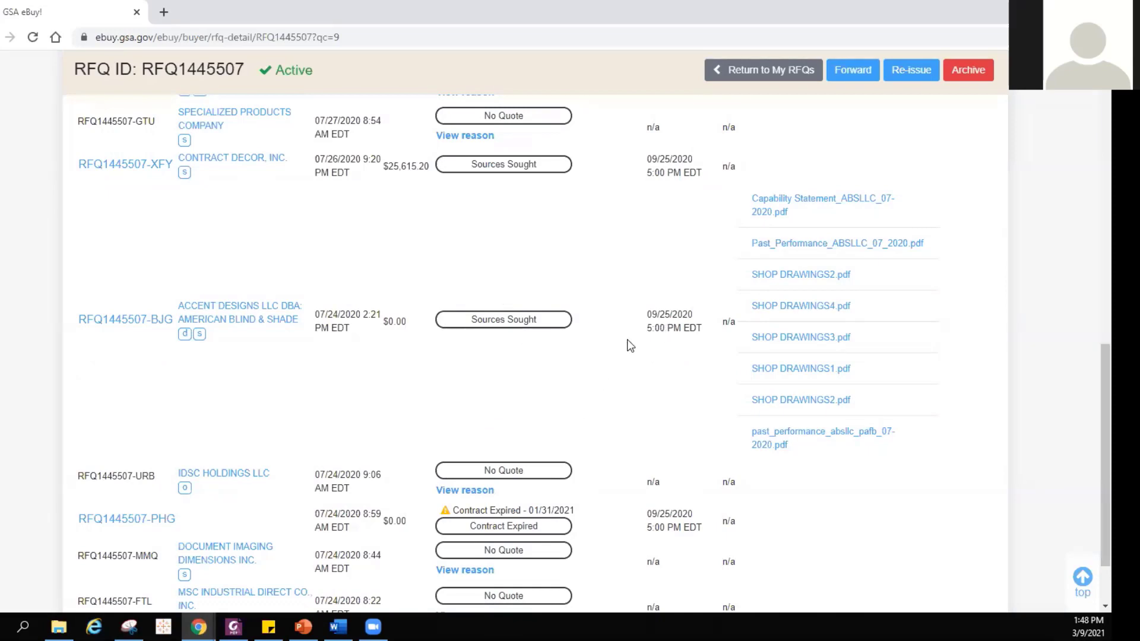
left_click(125, 321)
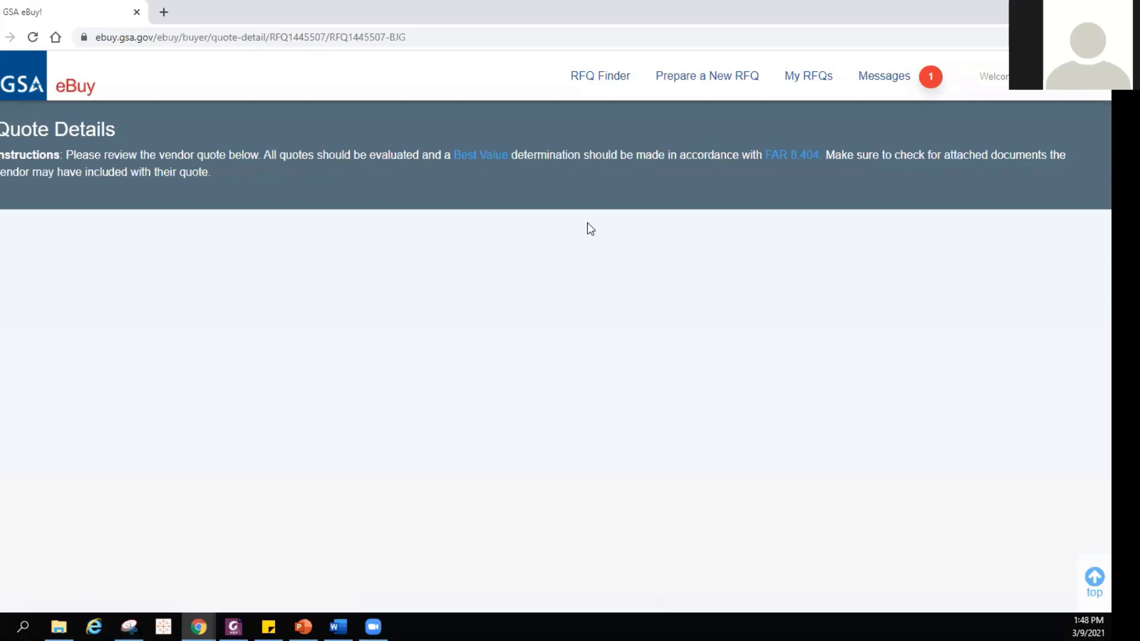
scroll(591, 247, "down", 10)
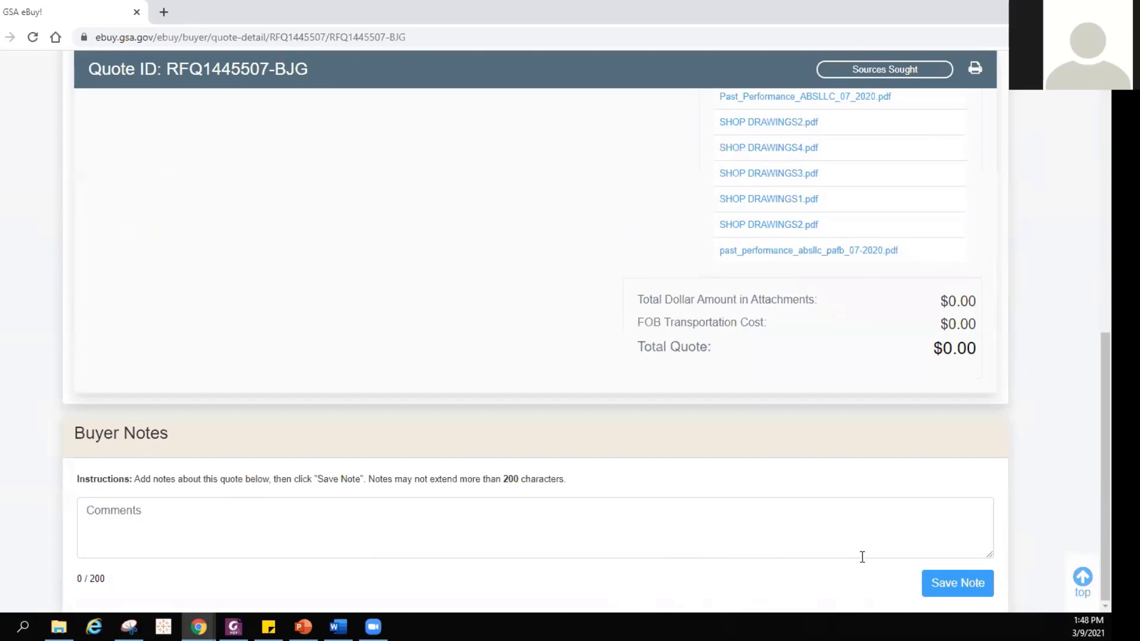
scroll(856, 475, "up", 10)
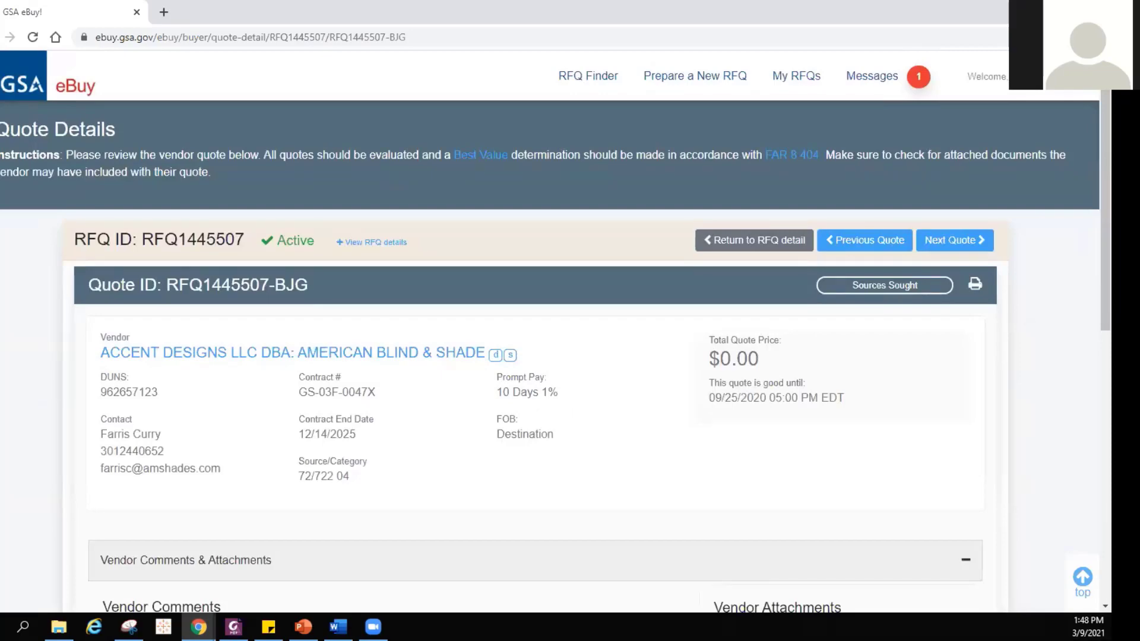
- Go back from the vendor quote to the RFQ details and switch to the GSA Advantage search results for 541330ENG
left_click(2, 37)
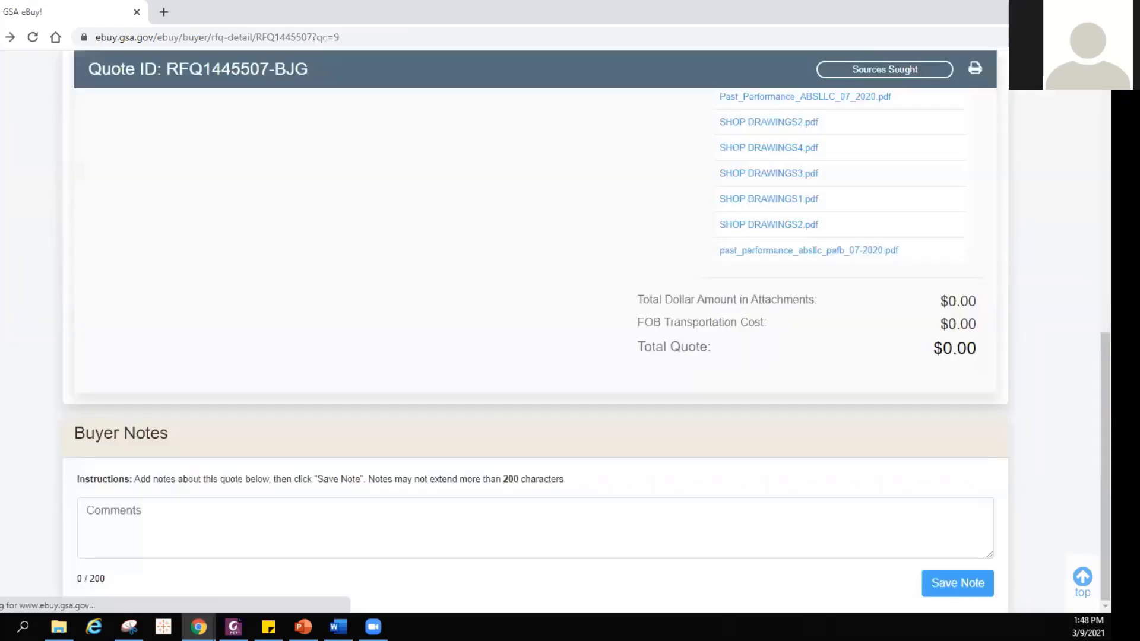
key("alt+Tab")
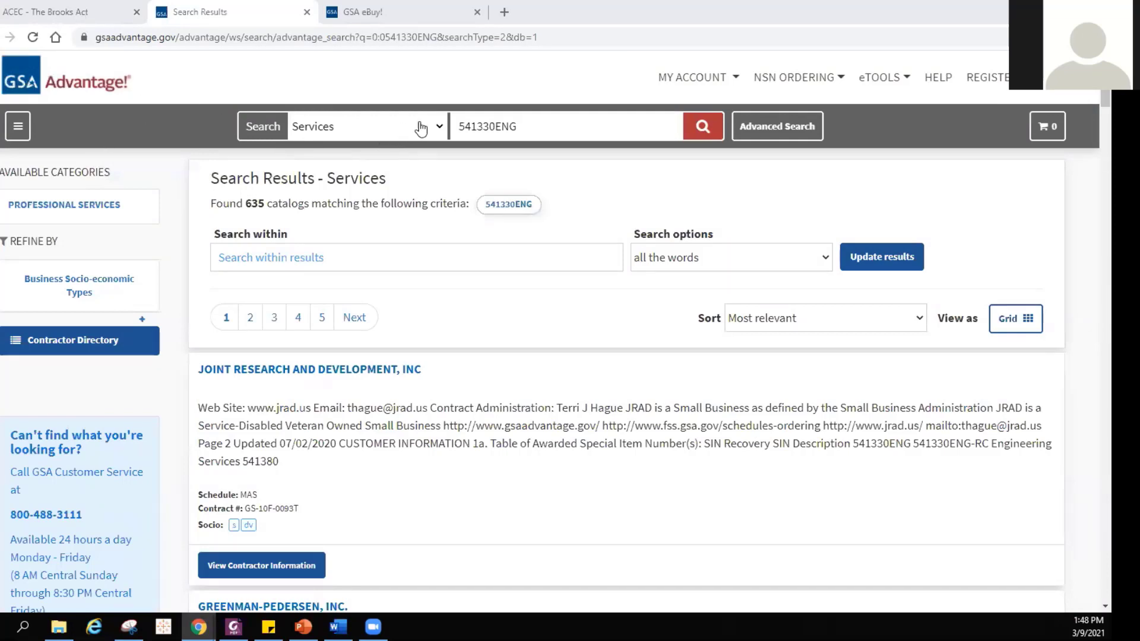
- Check the search categories, keep the 541330ENG search set to Services, and browse the listed contractors
left_click(442, 126)
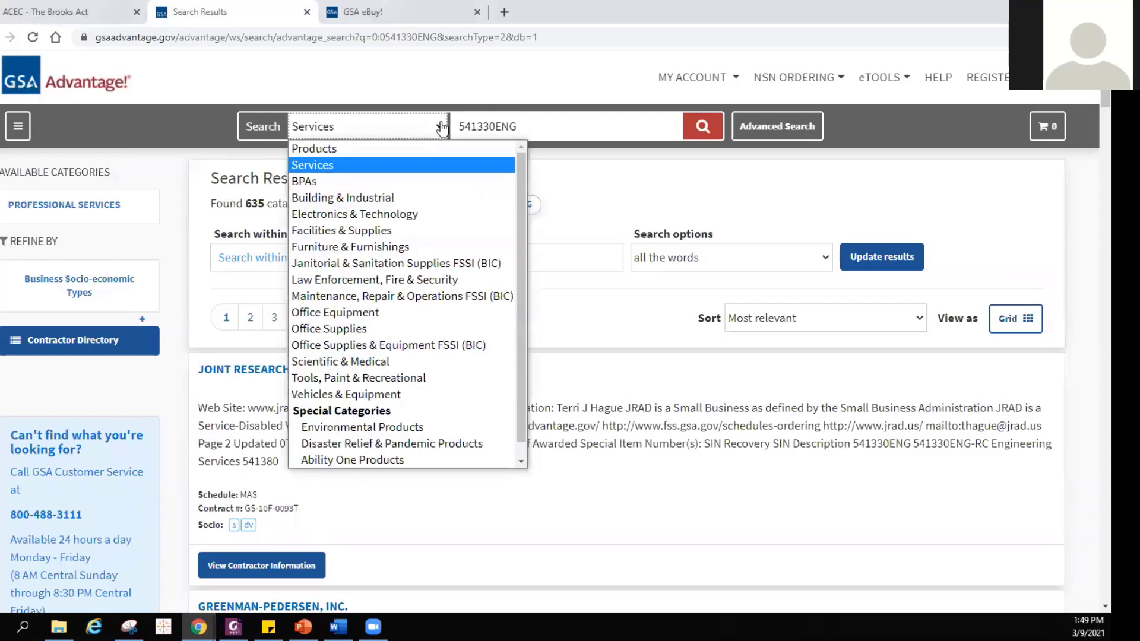
left_click(340, 170)
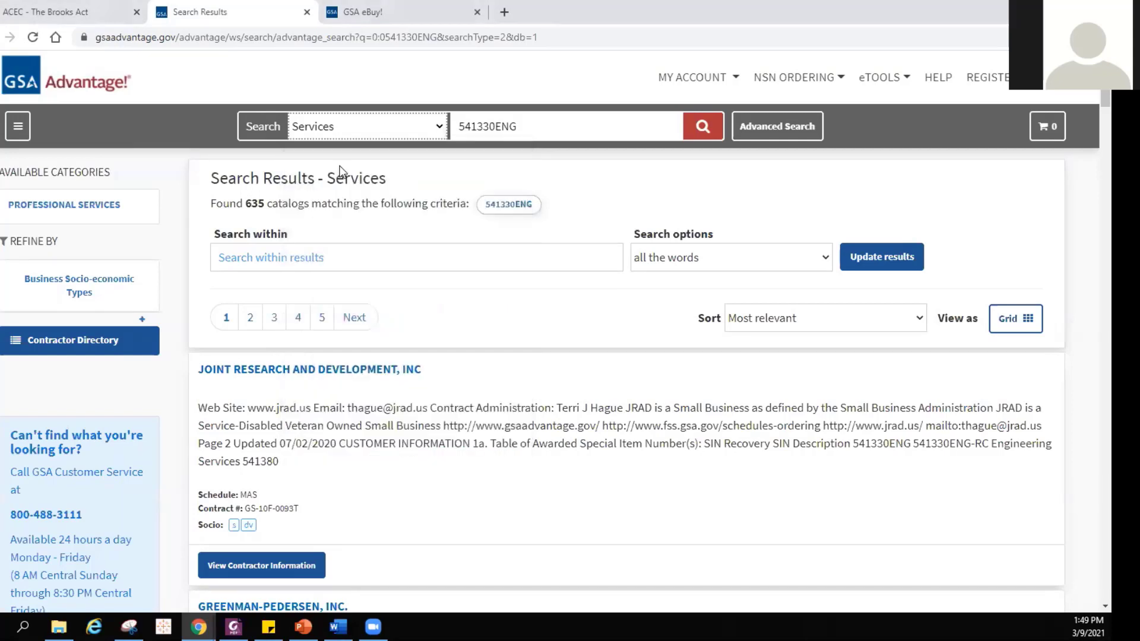
left_click(520, 127)
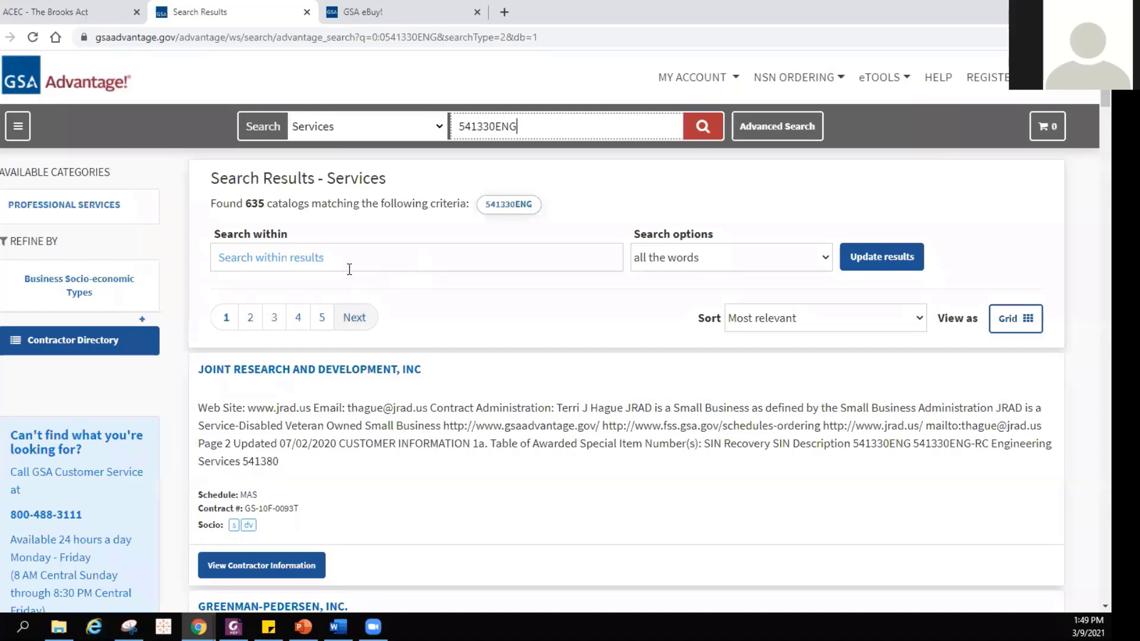
scroll(309, 237, "down", 1)
scroll(277, 207, "up", 1)
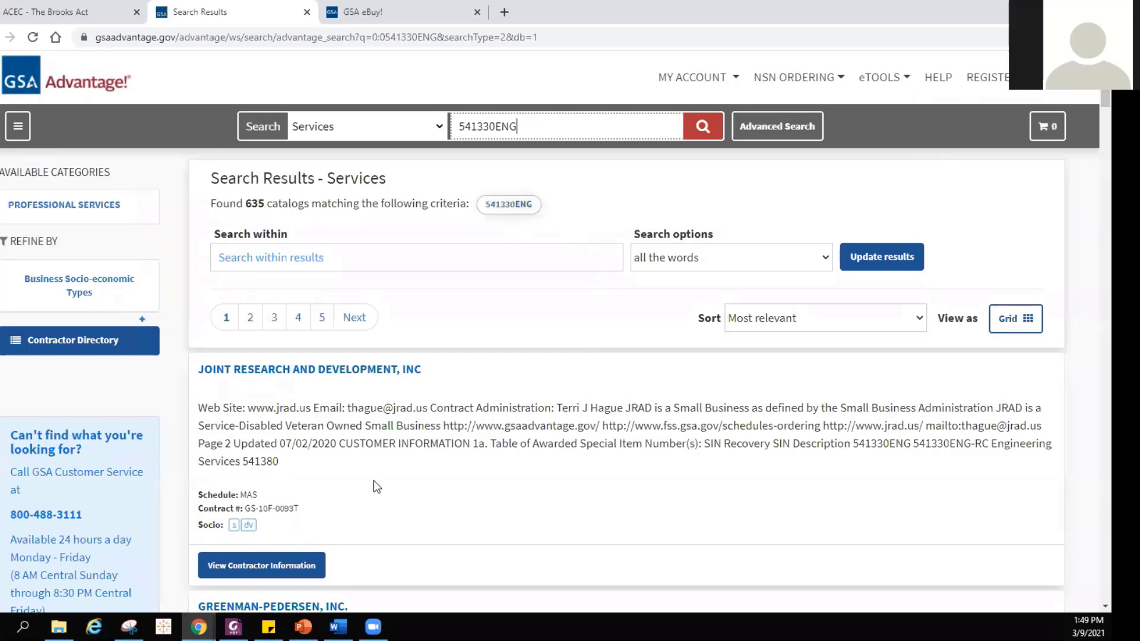
scroll(572, 453, "down", 5)
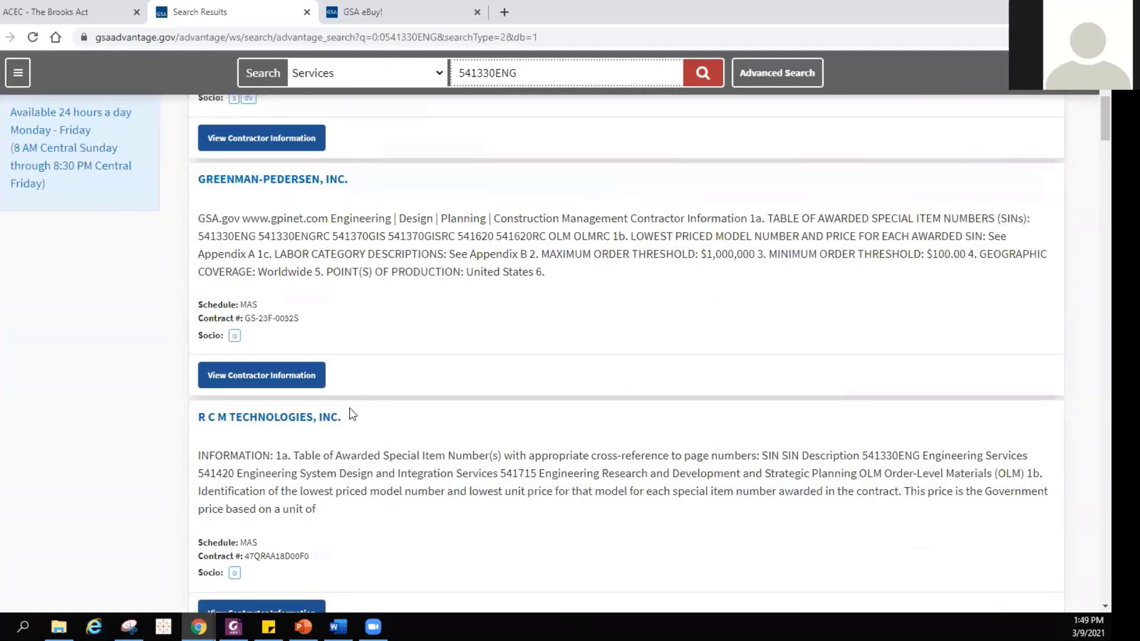
- Open the contractor information for Greenman-Pedersen, Inc., review its catalog price list, and return to the contractor information
left_click(265, 375)
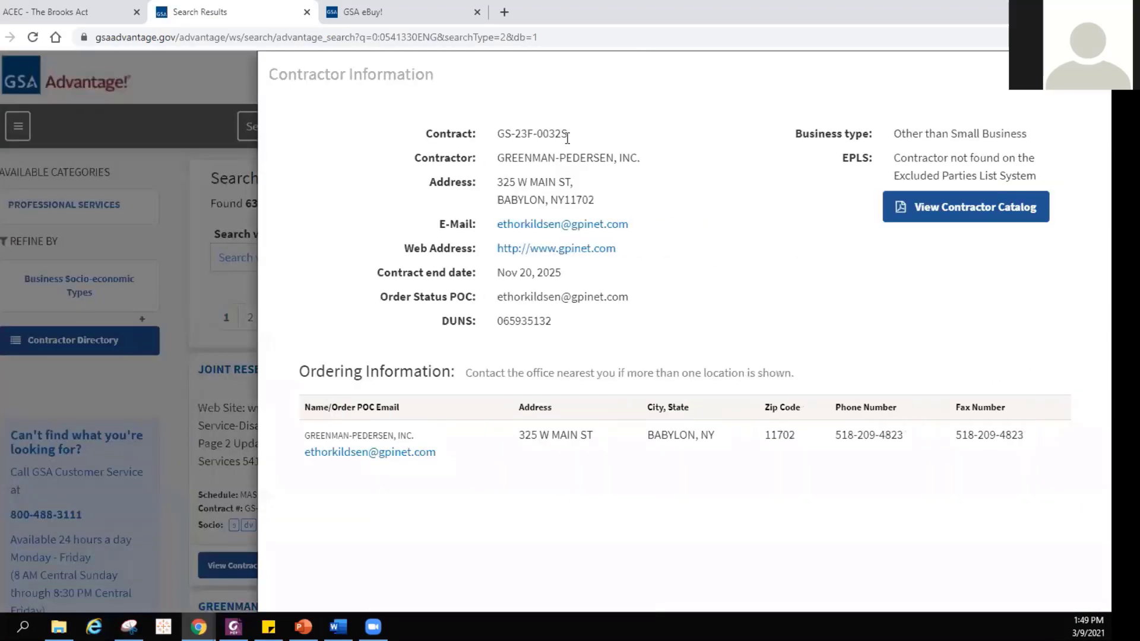
left_click(981, 214)
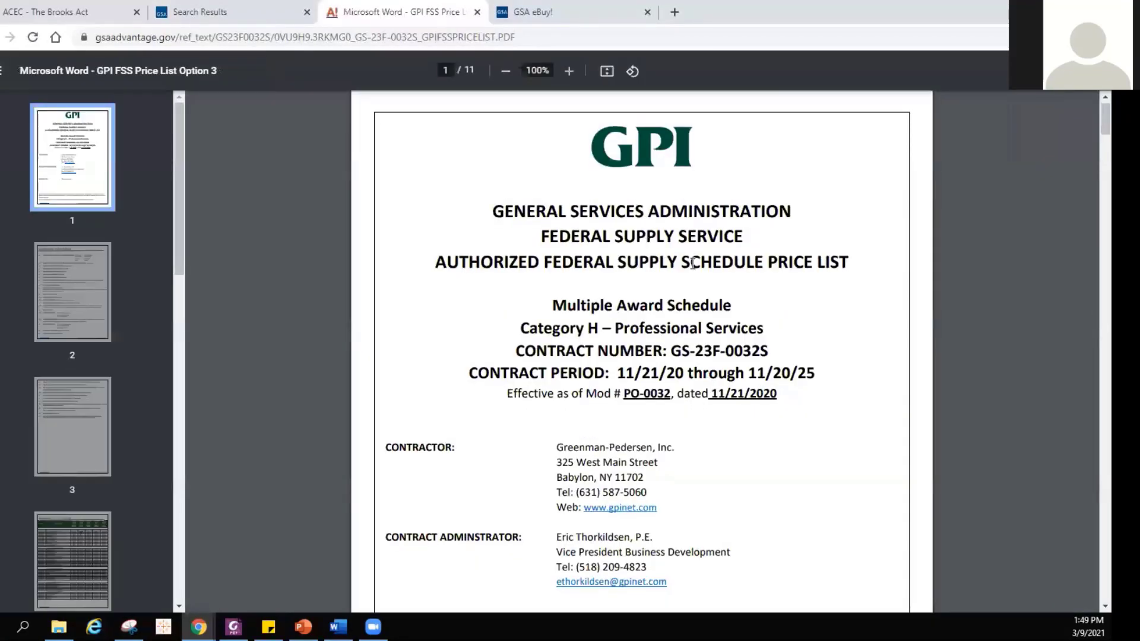
scroll(706, 274, "down", 15)
scroll(719, 289, "down", 20)
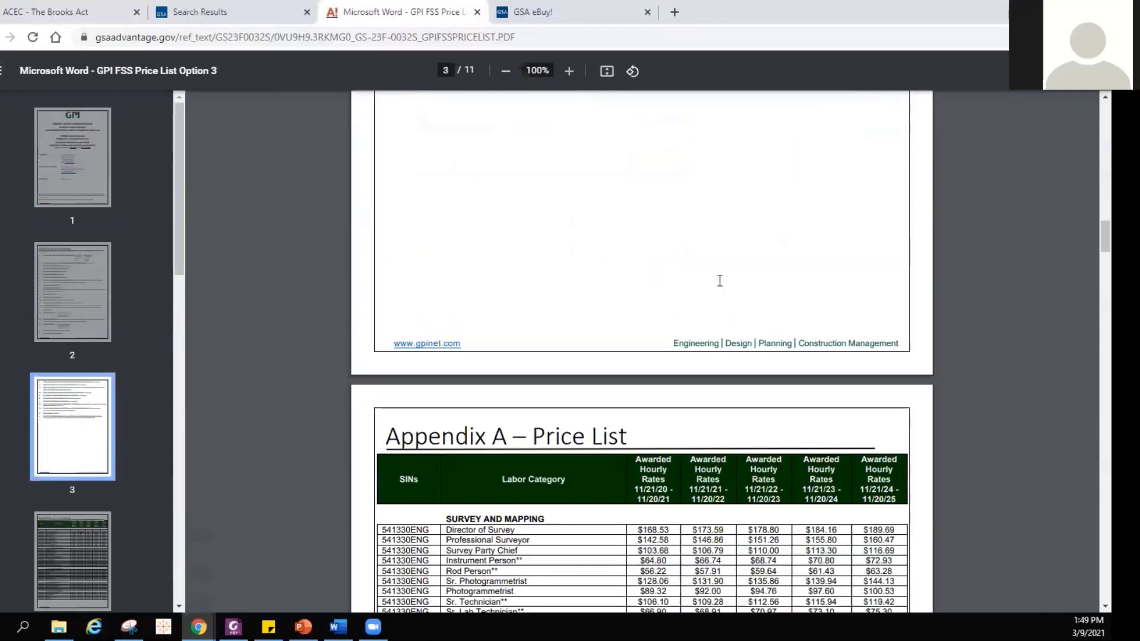
scroll(721, 271, "up", 20)
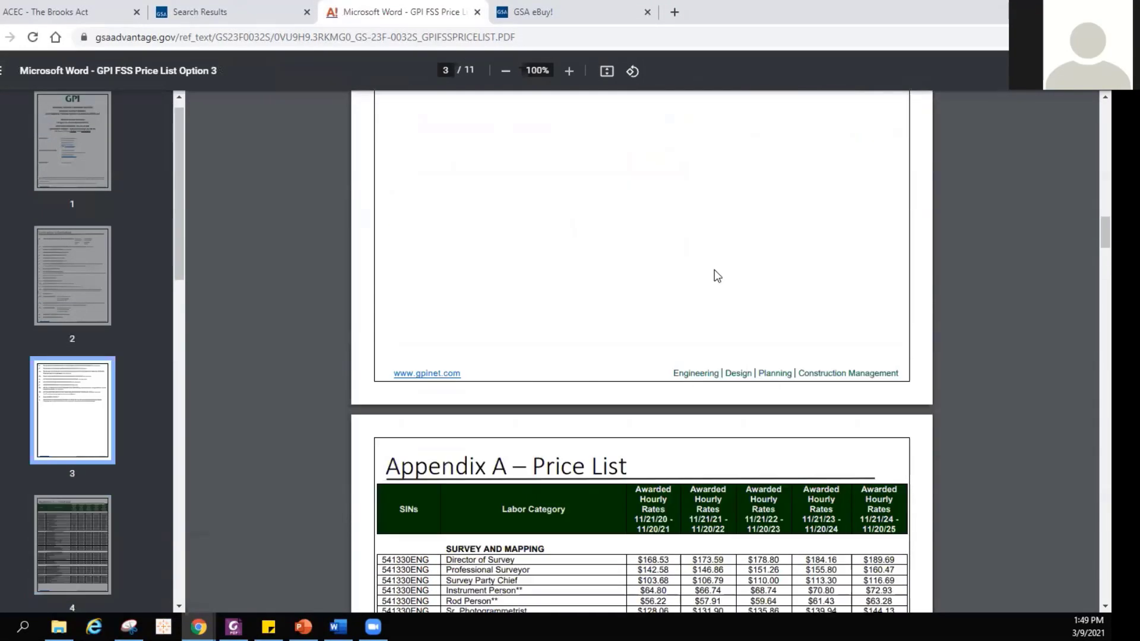
scroll(700, 250, "up", 10)
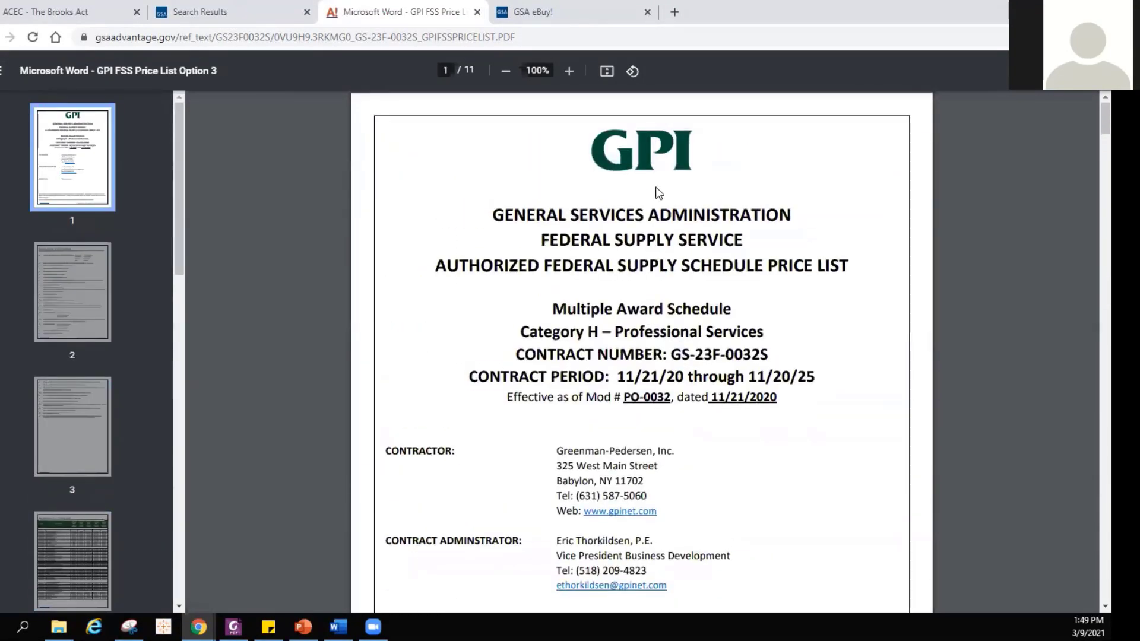
left_click(249, 14)
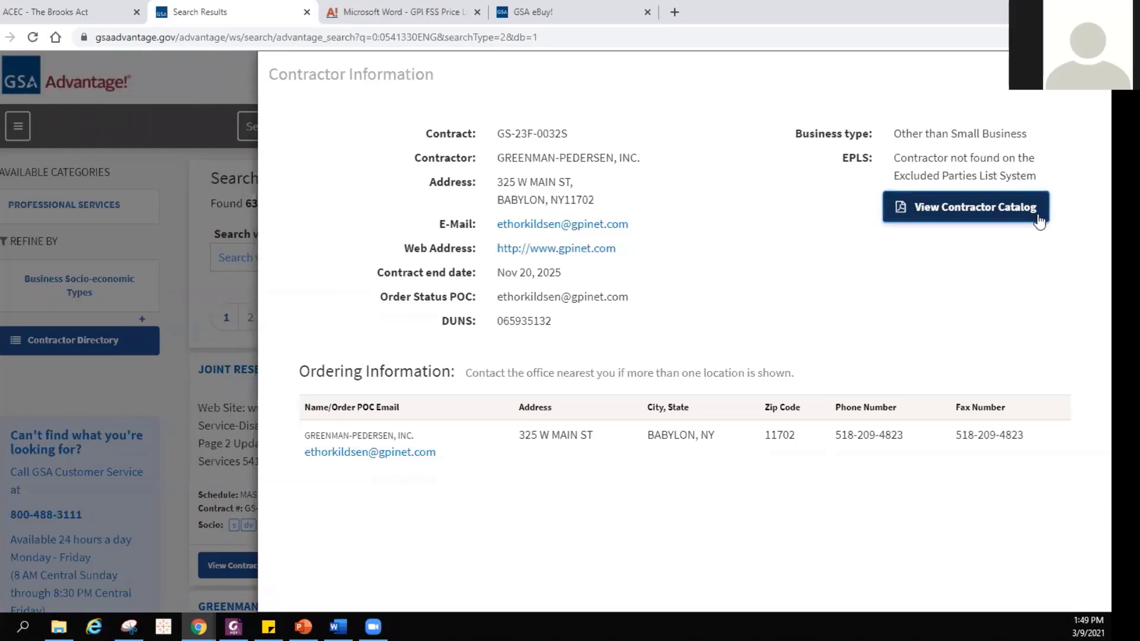
- Close the contractor information and leave the GSA Advantage results, keeping only the ACEC Brooks Act page in the browser window
left_click(941, 214)
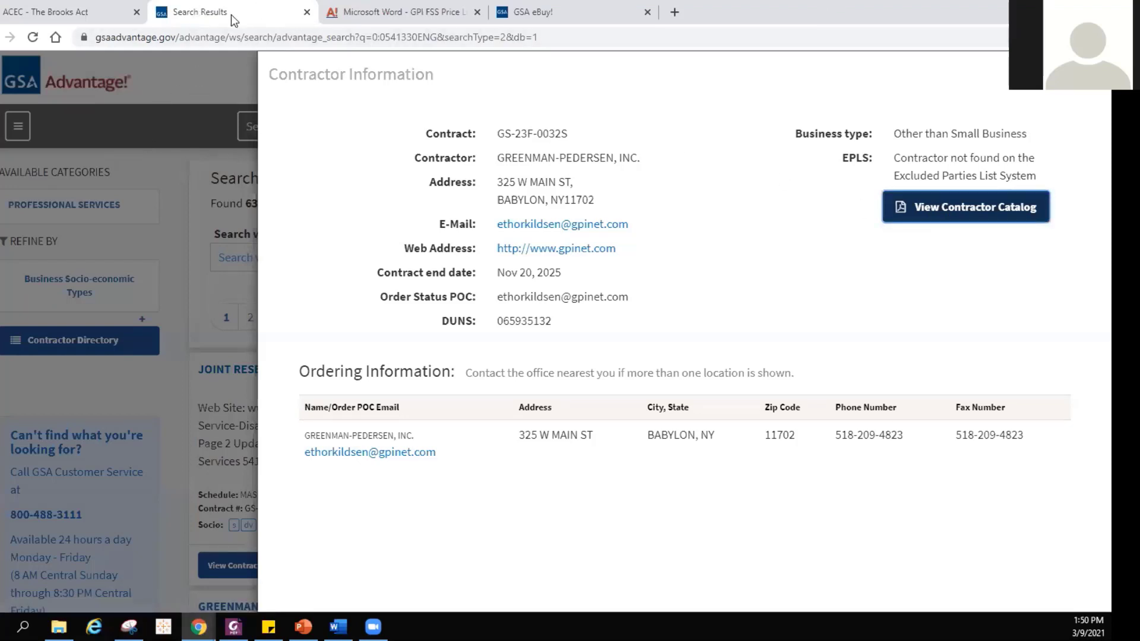
key("Escape")
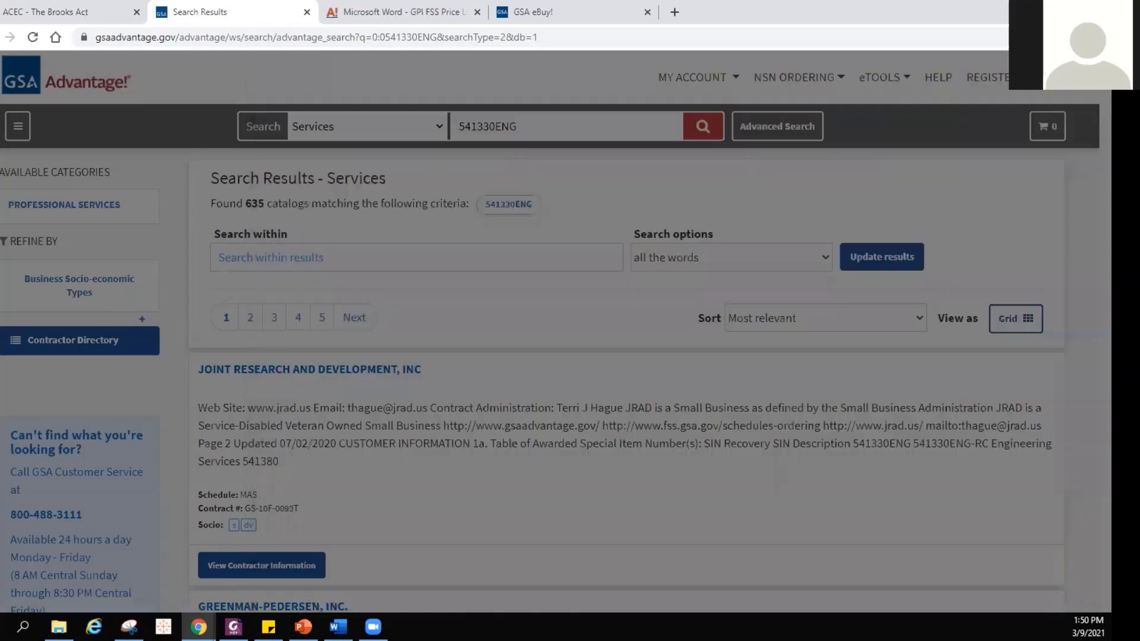
left_click_drag(202, 12, 206, 52)
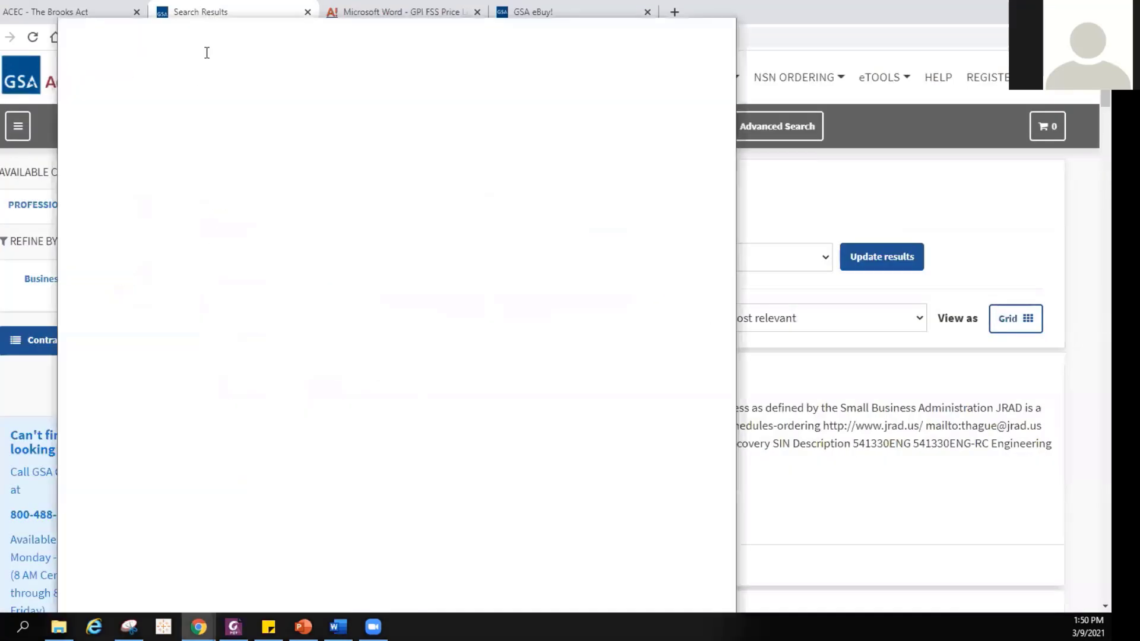
left_click(137, 12)
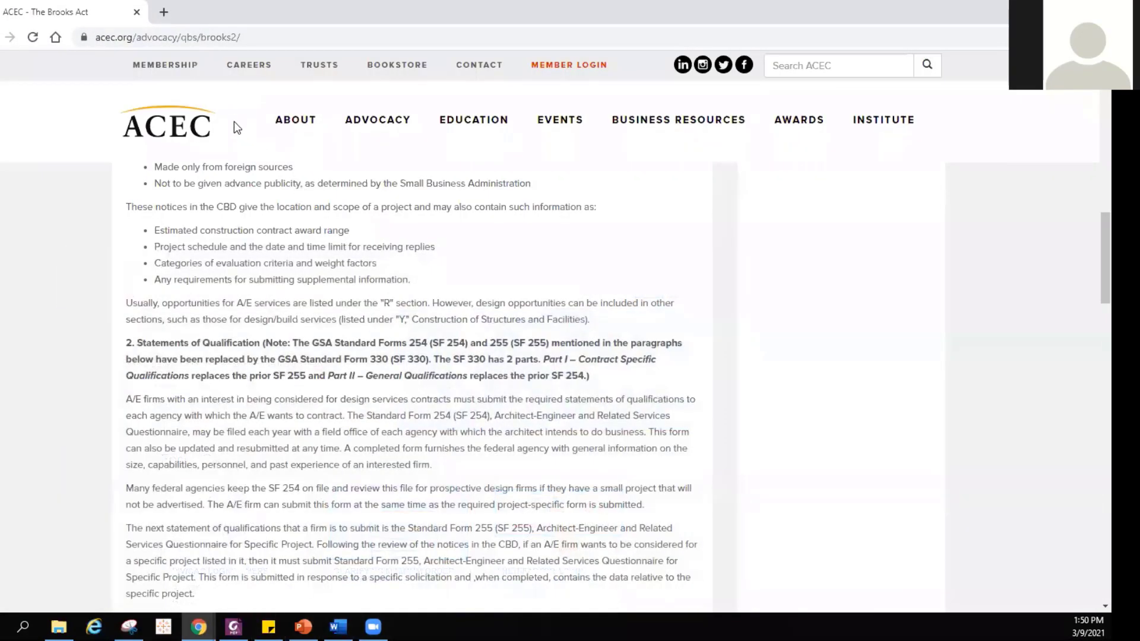
- Review the Brooks Act introduction and basic qualifications-based selection steps, and switch to the GSA marketing presentation in PowerPoint
scroll(334, 291, "up", 15)
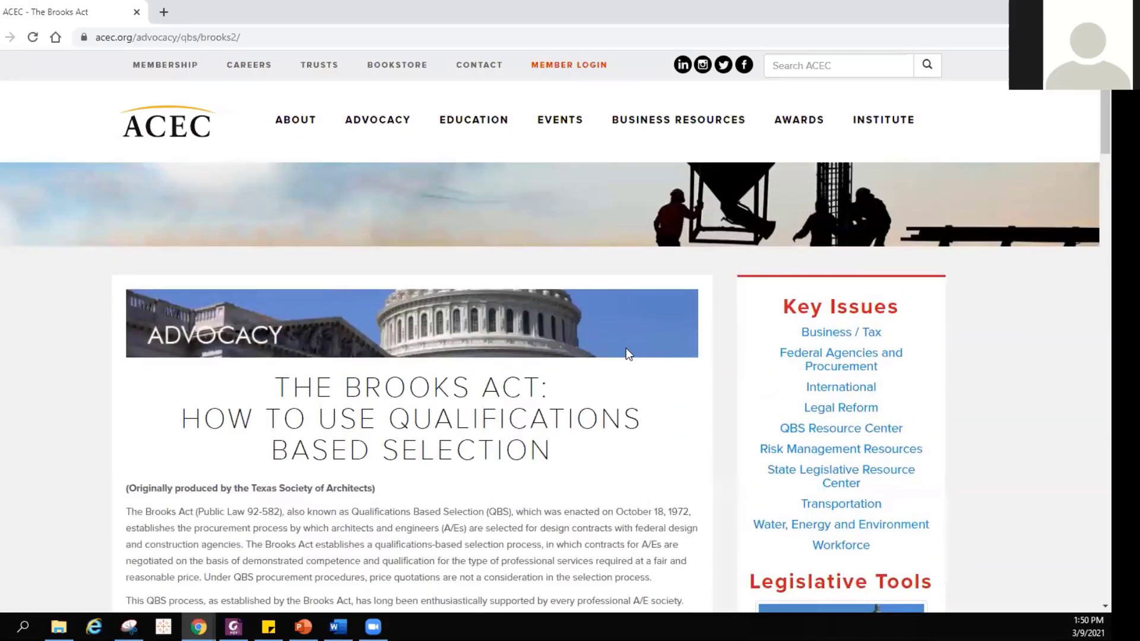
scroll(555, 410, "down", 3)
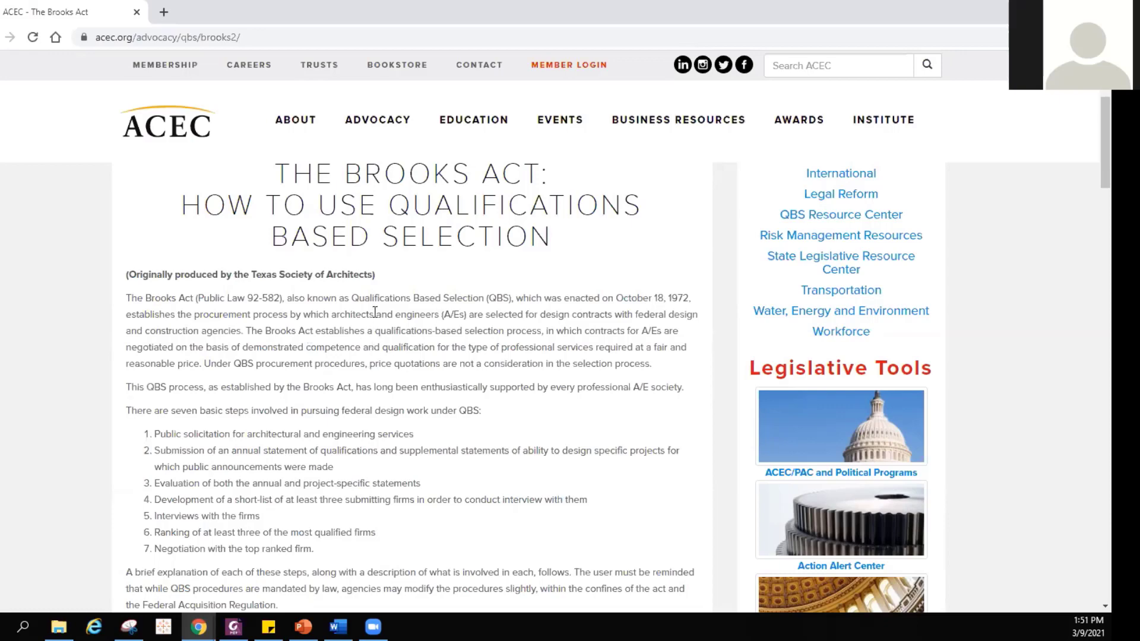
scroll(426, 389, "down", 1)
scroll(425, 389, "down", 4)
scroll(423, 385, "up", 7)
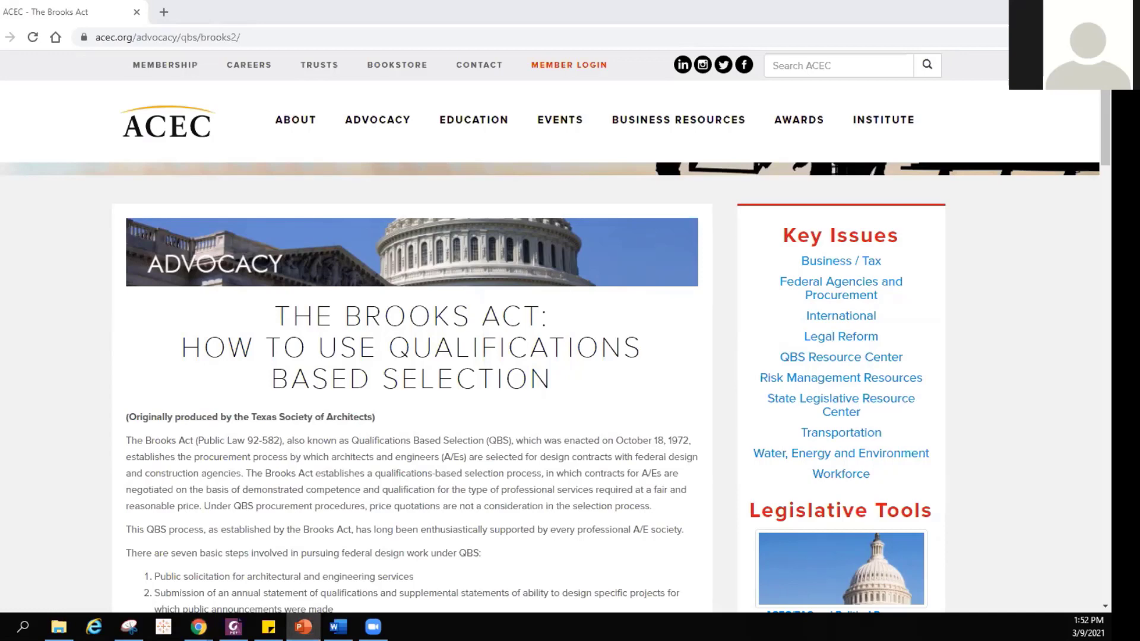
left_click(304, 626)
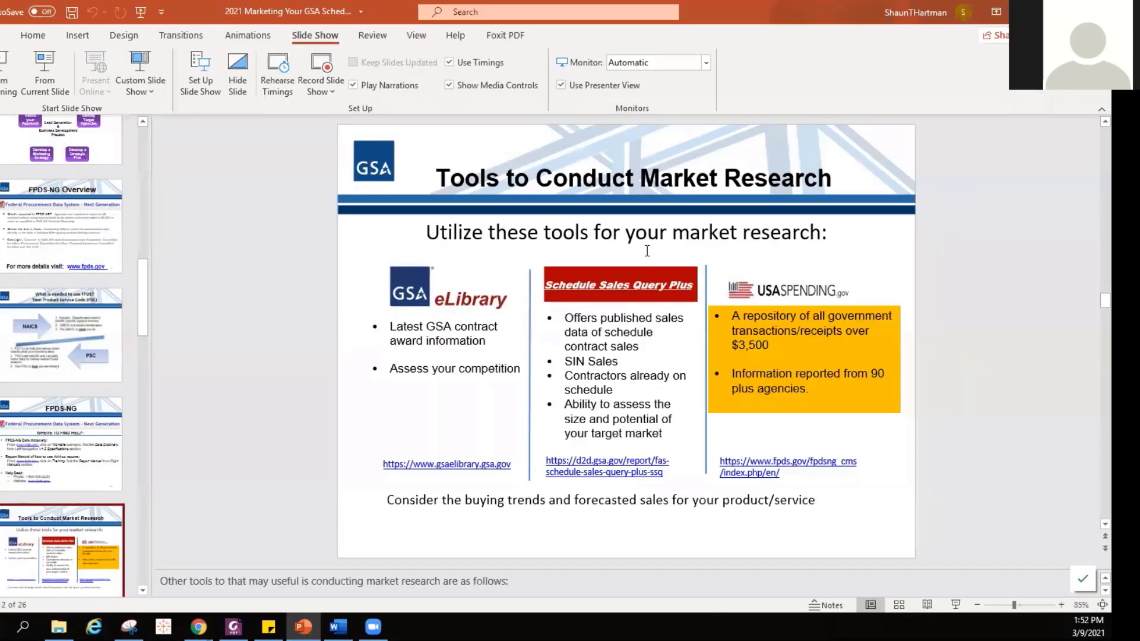